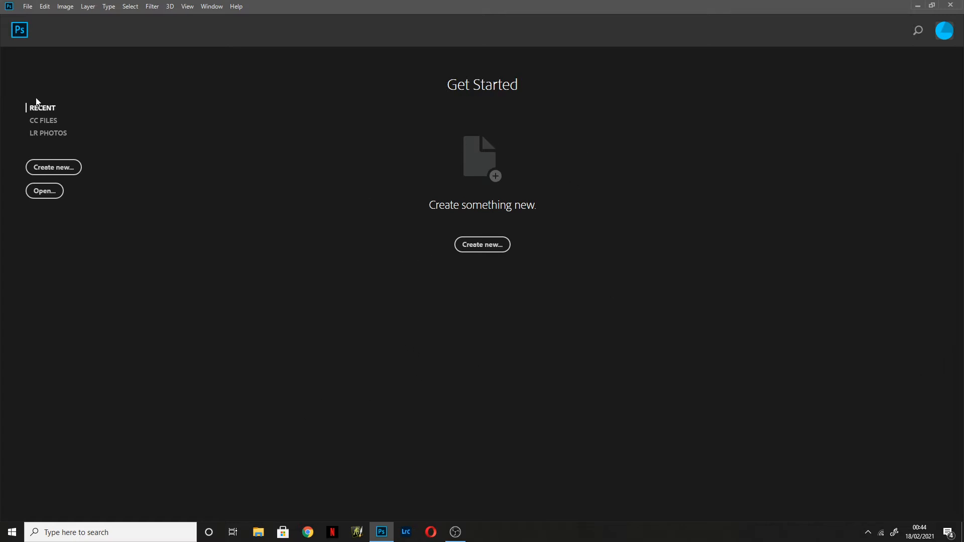
Open the image DMS-7017.tif from the Tiff folder of animal photos.
click(26, 7)
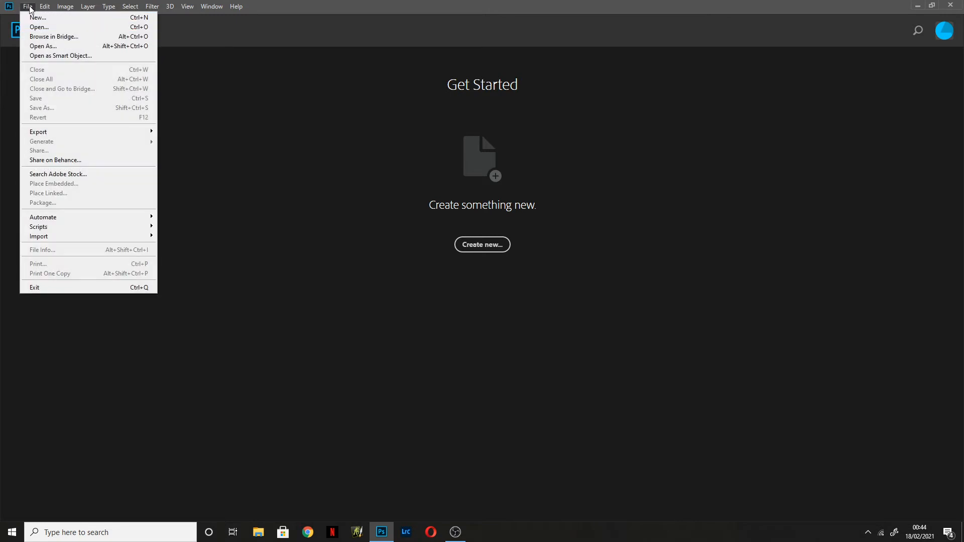
click(28, 7)
click(44, 191)
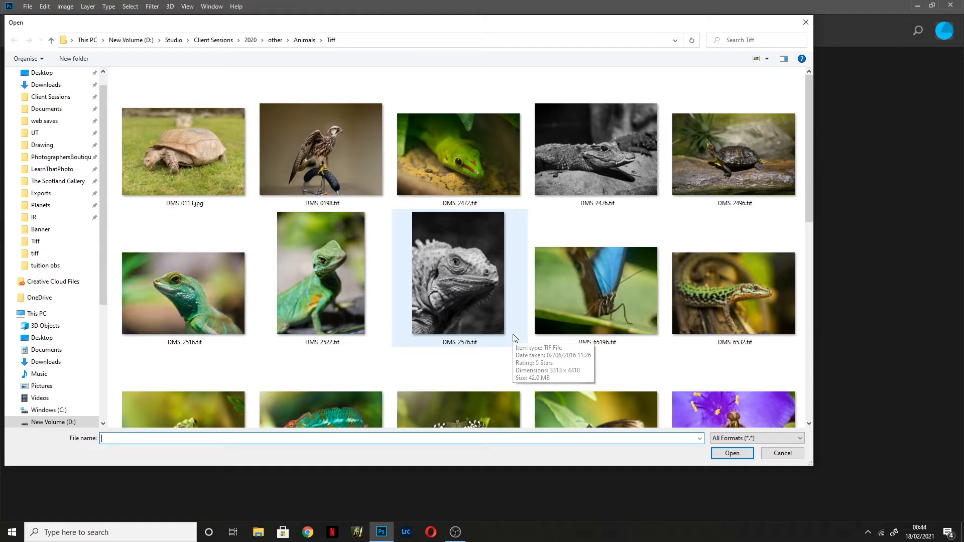
drag(812, 132, 819, 246)
scroll(809, 233, up, 2)
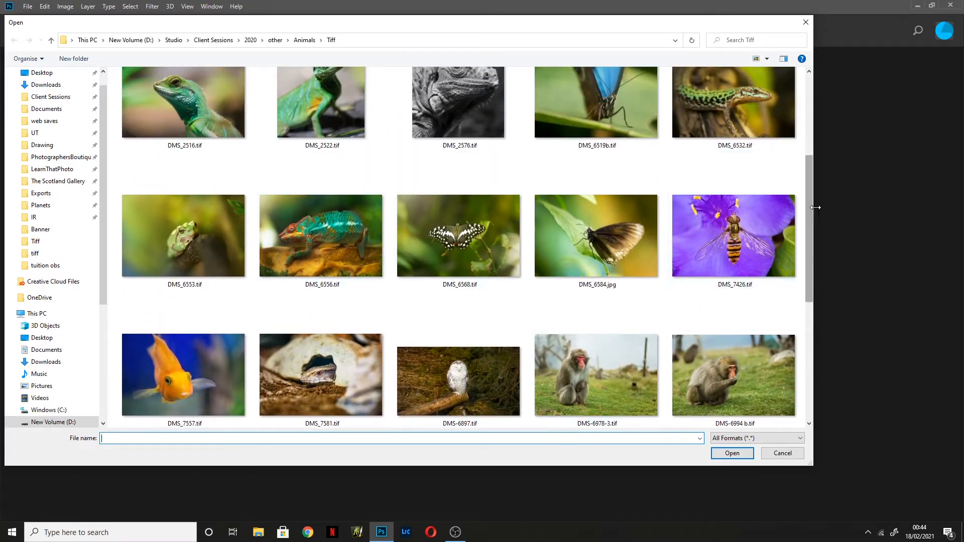
scroll(809, 219, down, 4)
scroll(802, 301, down, 2)
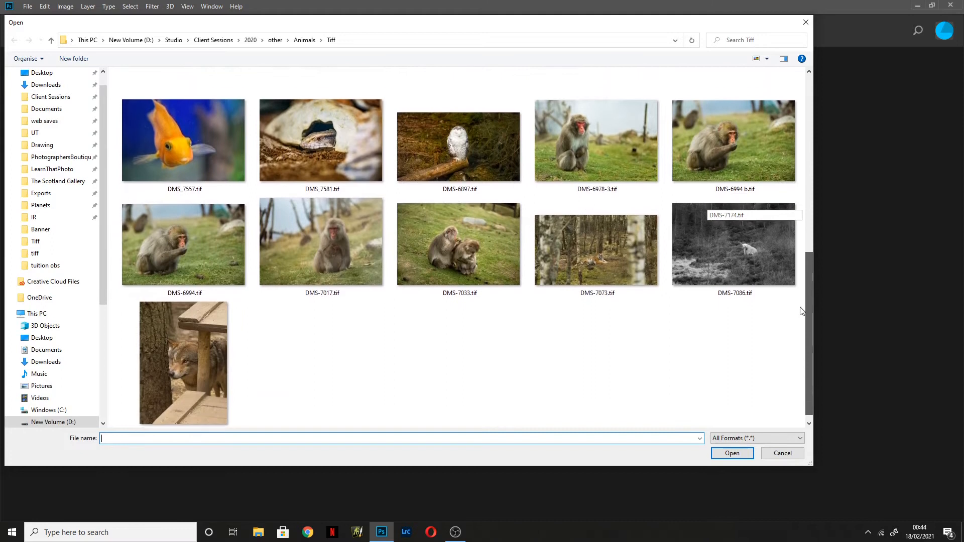
click(353, 247)
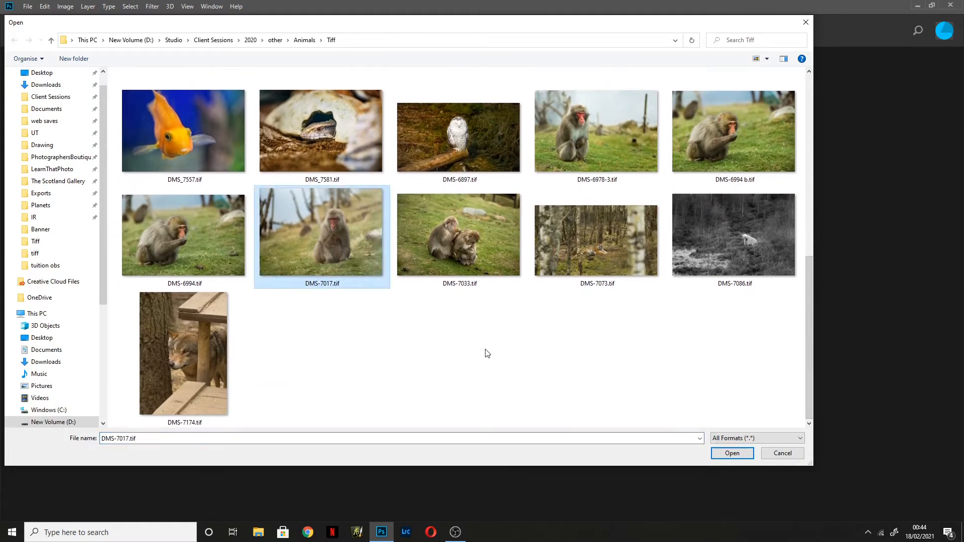
click(729, 454)
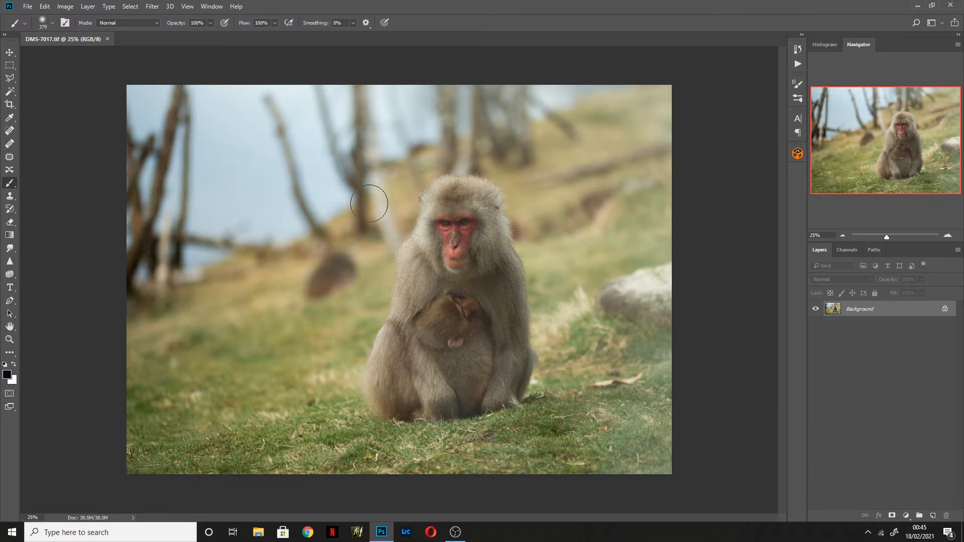
Review the workspace presets and the list of available panels, briefly showing the History panel and collapsing it again.
click(209, 8)
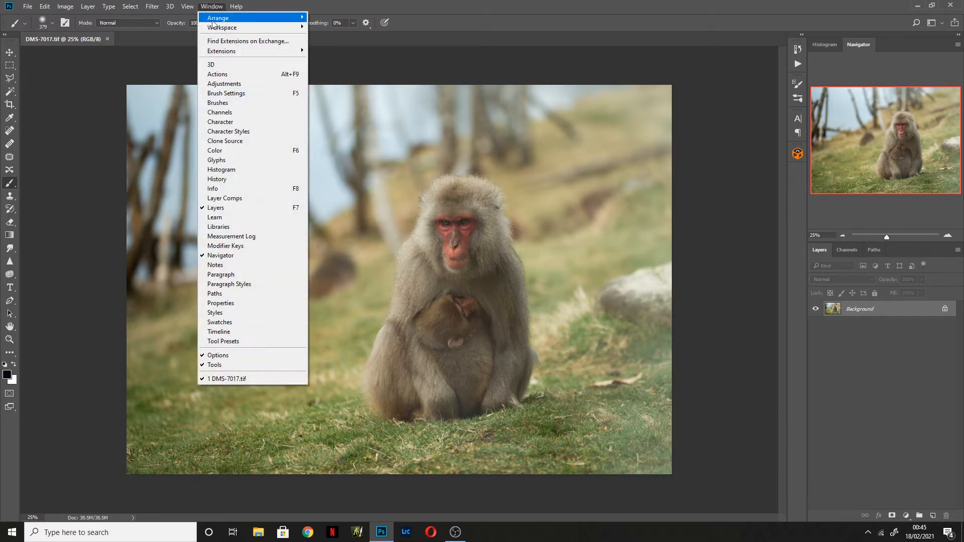
mouse_move(217, 29)
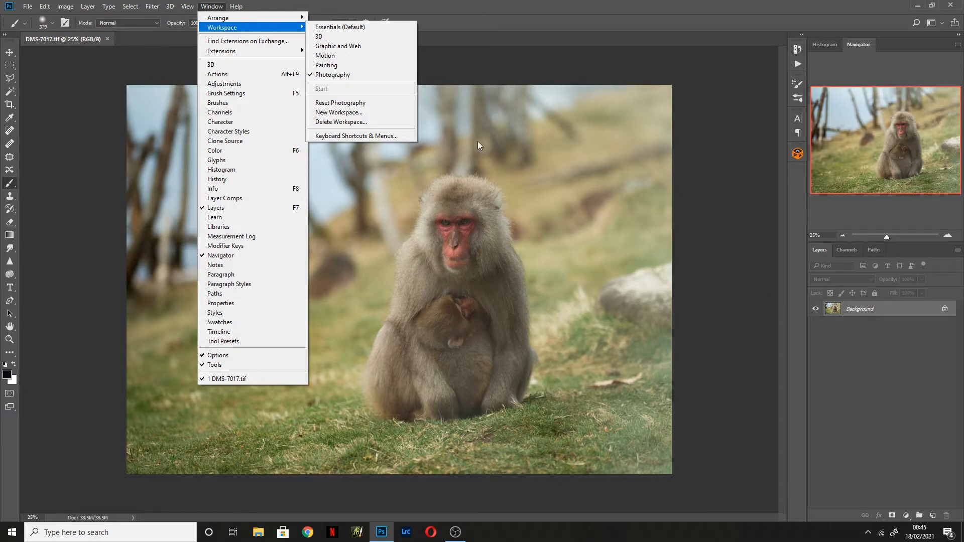
mouse_move(212, 6)
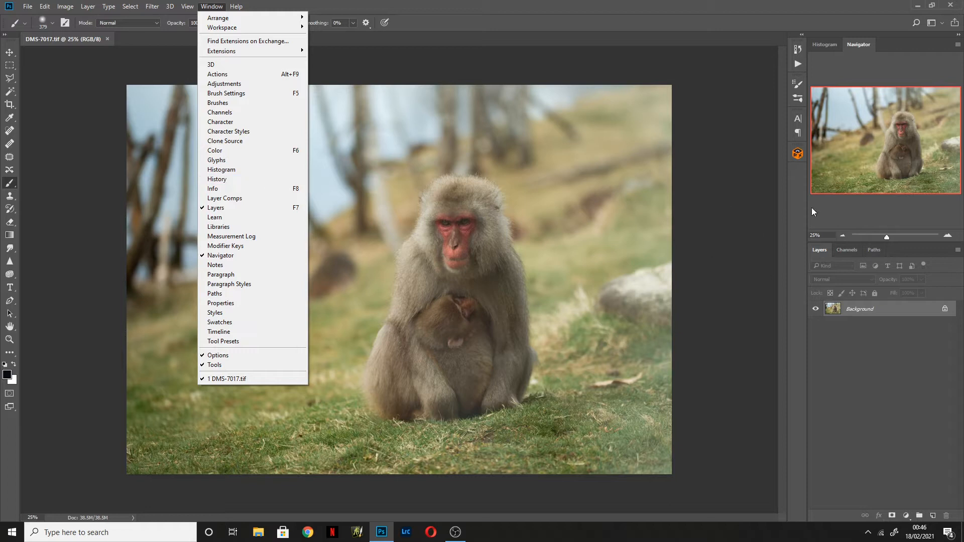
click(245, 179)
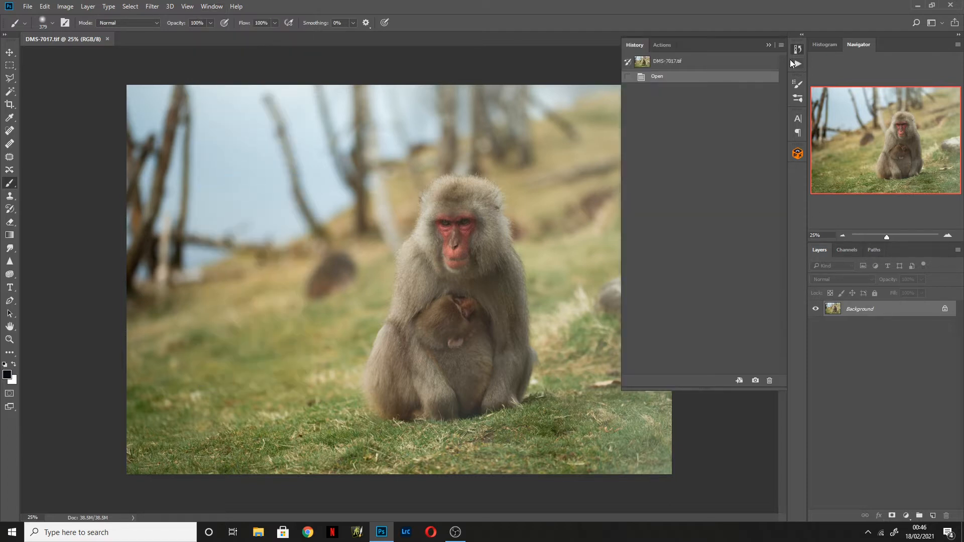
click(769, 45)
click(211, 6)
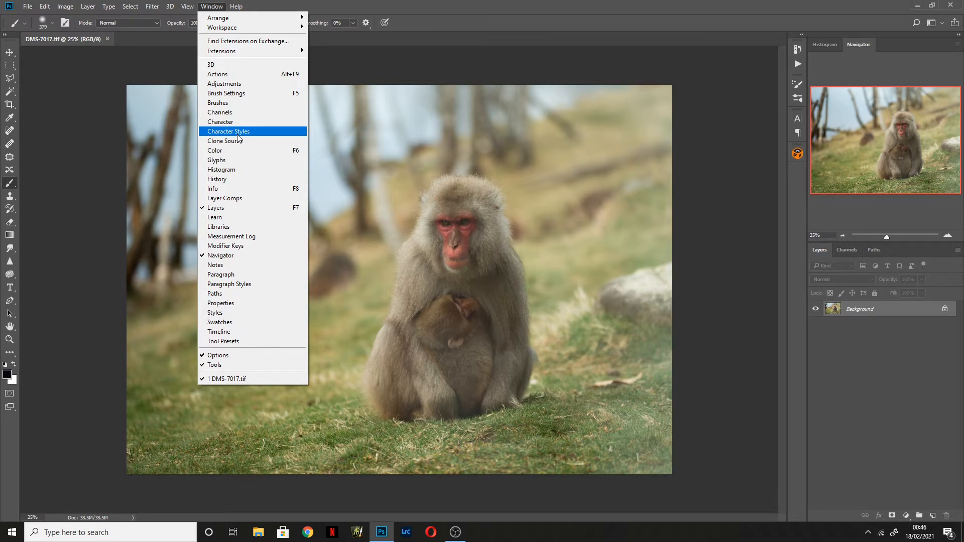
click(210, 7)
click(210, 7)
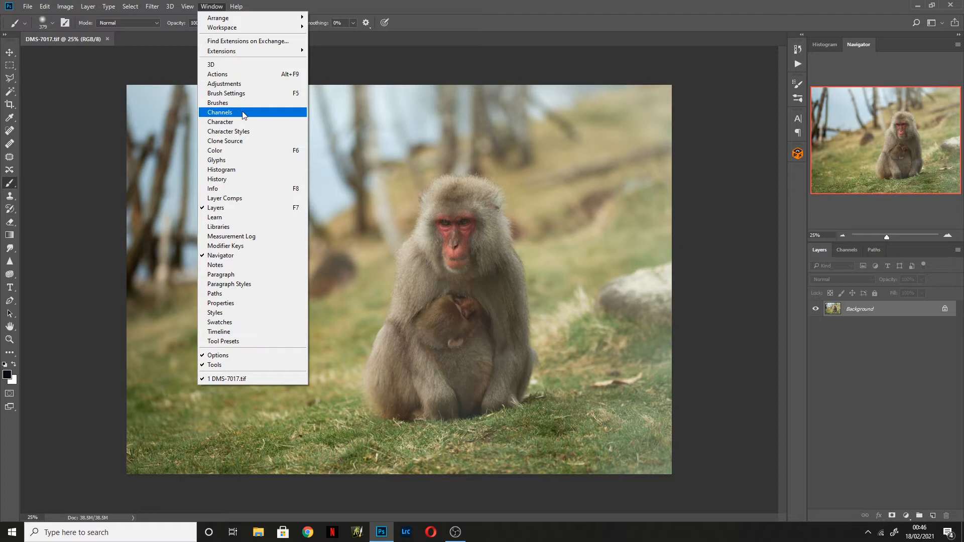
click(212, 11)
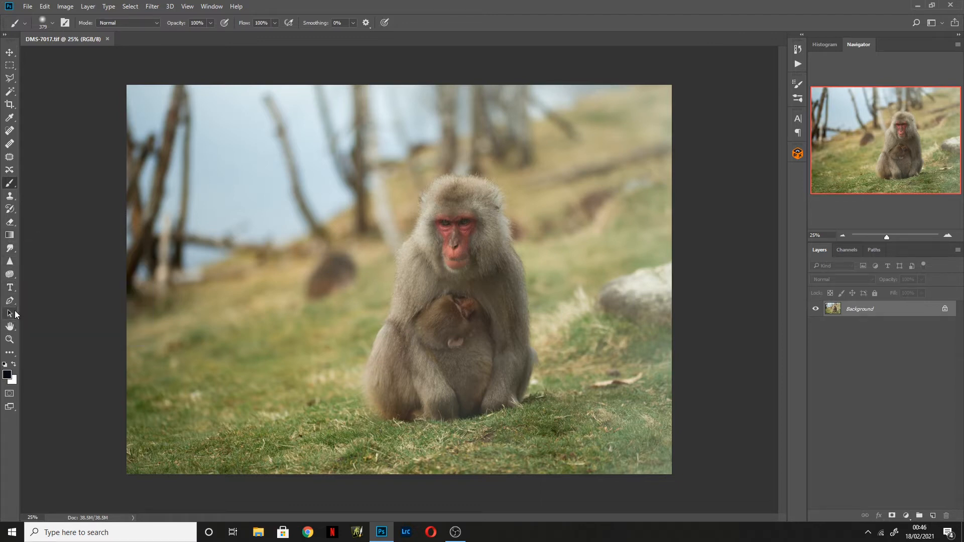
Look at the tools grouped with the Brush and at the list of extra tools, and activate the Move tool.
right_click(14, 188)
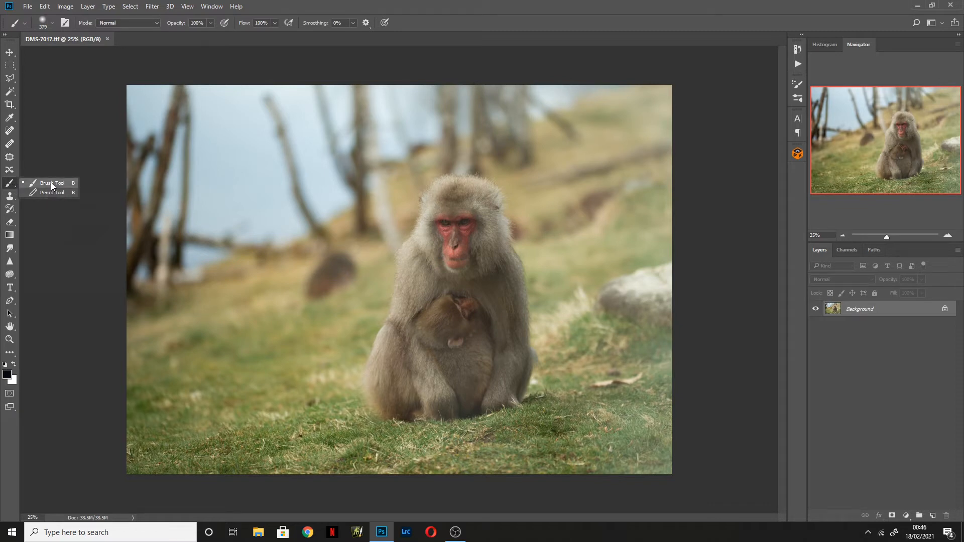
click(9, 356)
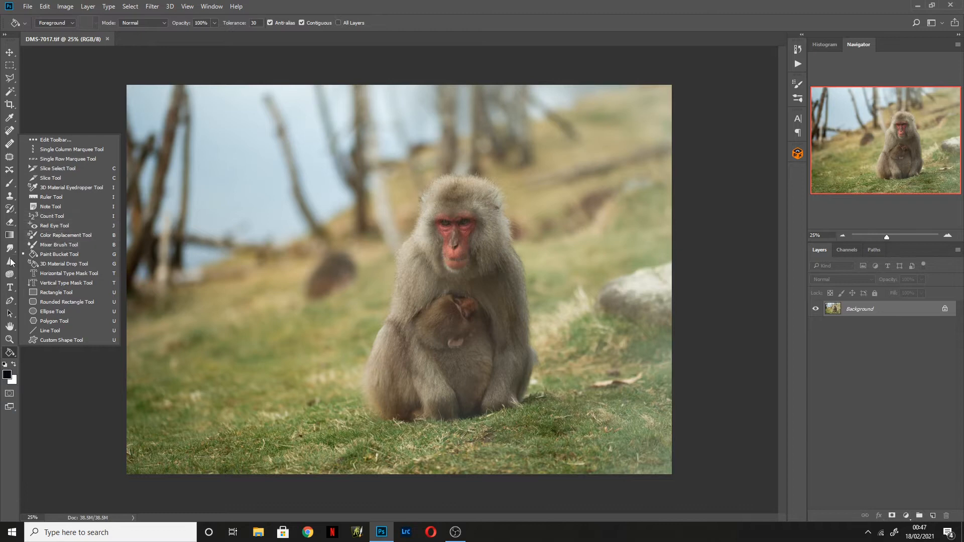
click(9, 52)
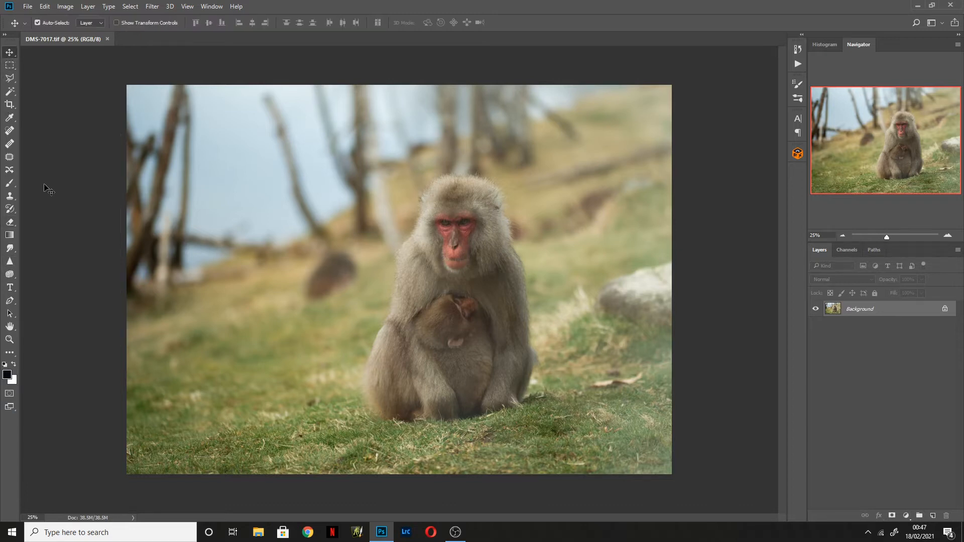
Switch through the Brush, Clone Stamp, History Brush, Eraser and Smudge tools to compare their options, ending on the Brush tool.
click(10, 184)
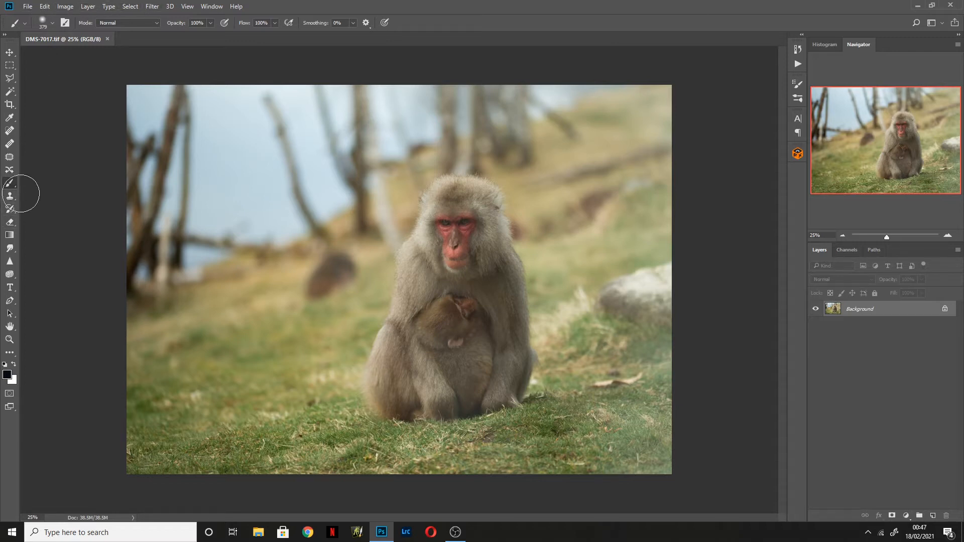
click(10, 196)
click(10, 209)
click(10, 222)
click(10, 249)
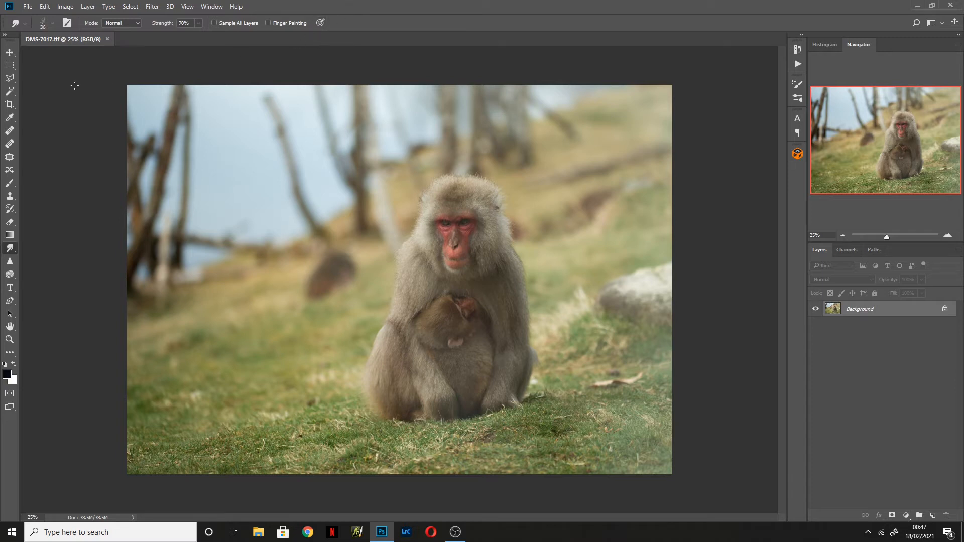
click(10, 224)
click(10, 210)
click(10, 197)
click(11, 183)
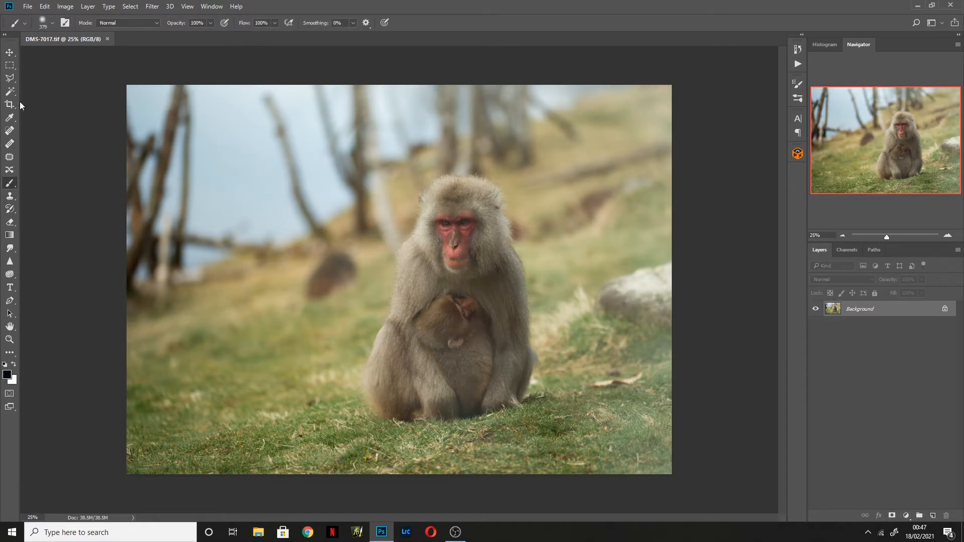
Look through the file, edit, image and layer commands, including the available adjustment layer types.
click(28, 7)
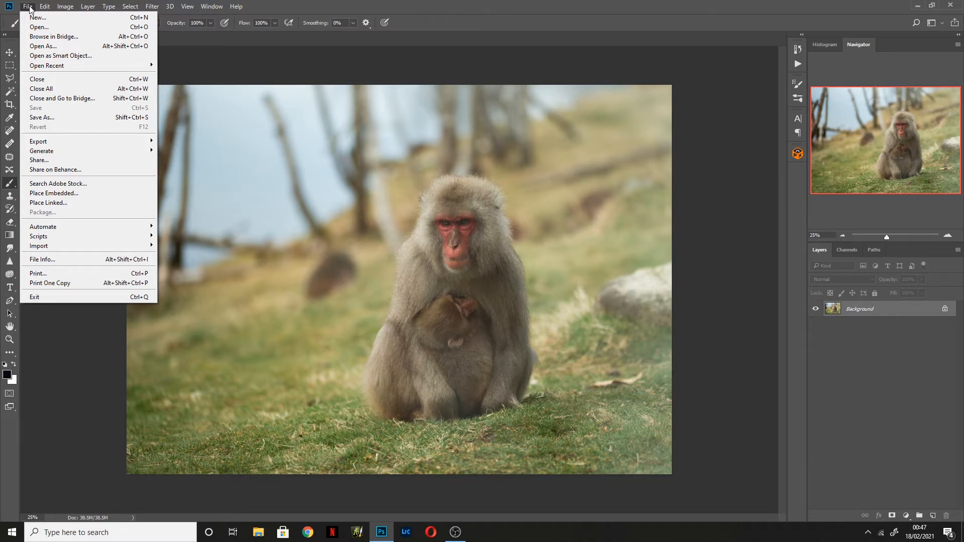
click(23, 5)
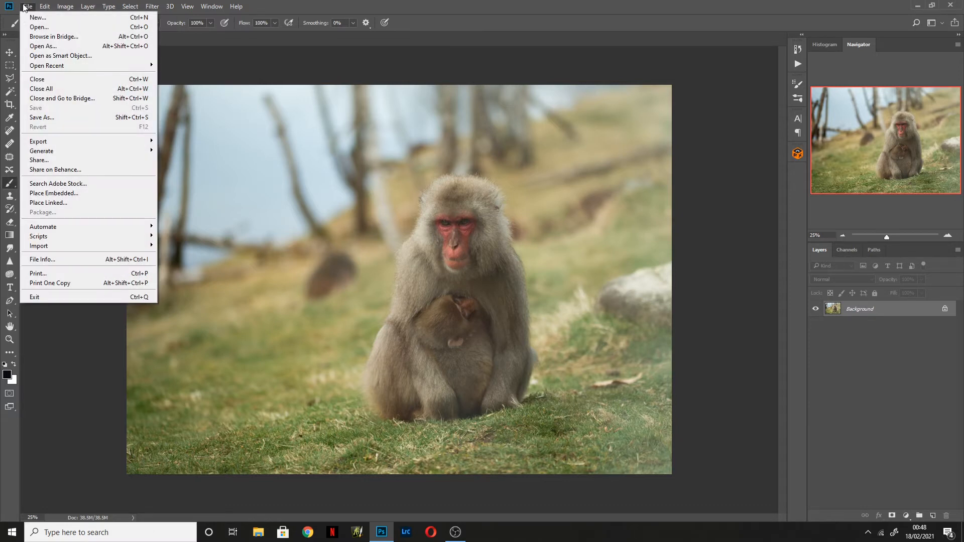
click(23, 5)
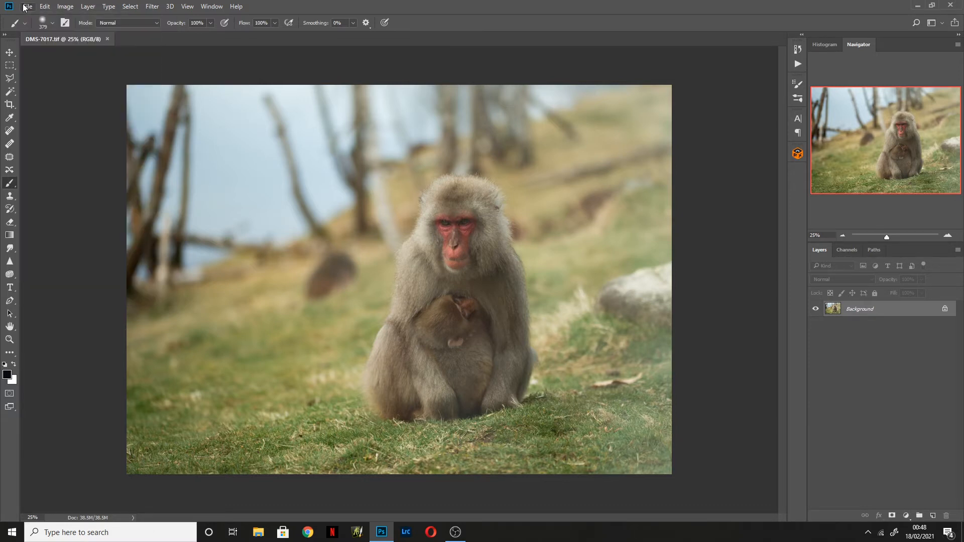
click(45, 6)
mouse_move(65, 7)
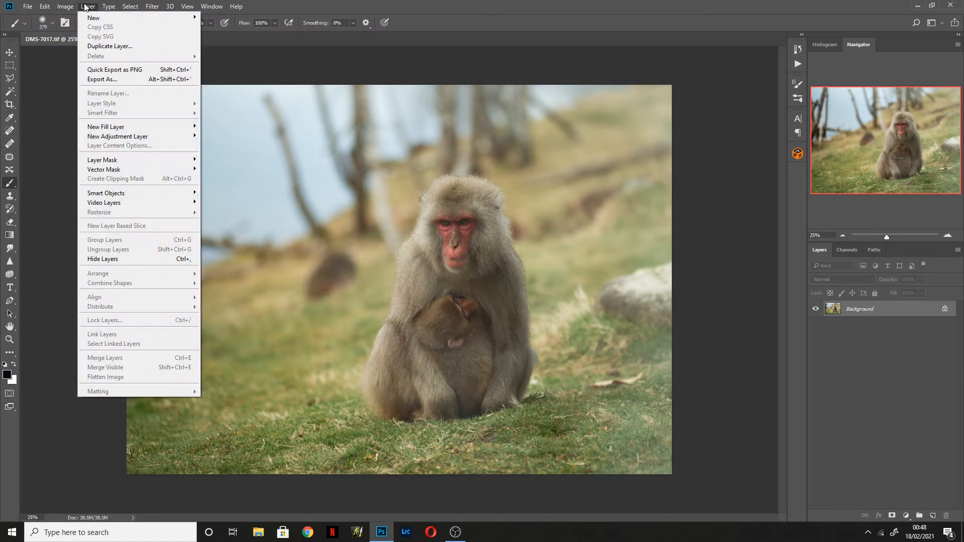
mouse_move(143, 142)
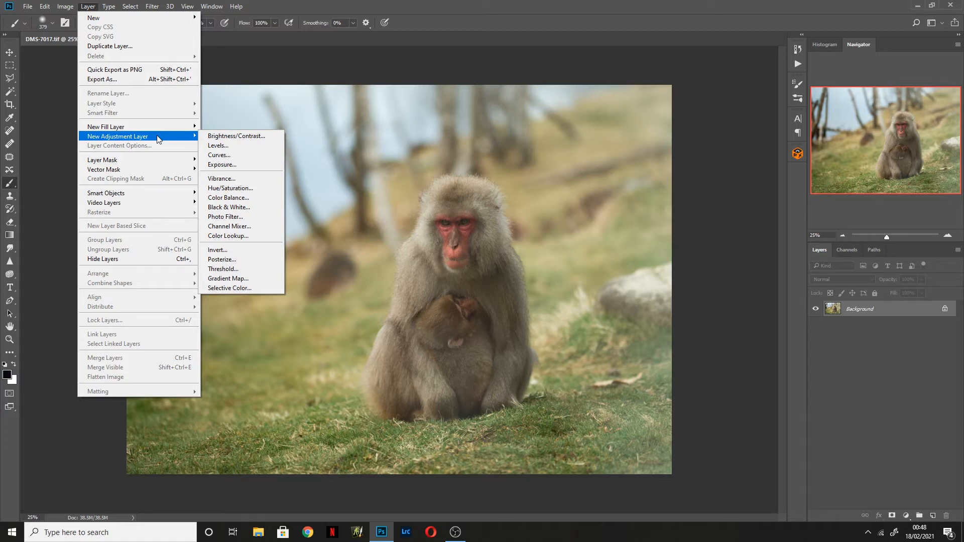
click(88, 6)
Look through the available filters, including the Stylize group.
click(155, 8)
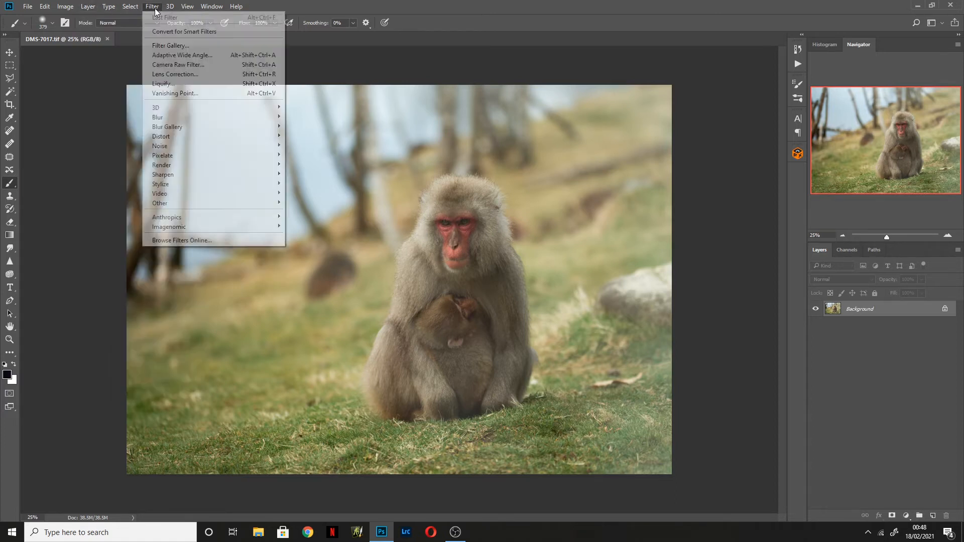
mouse_move(224, 186)
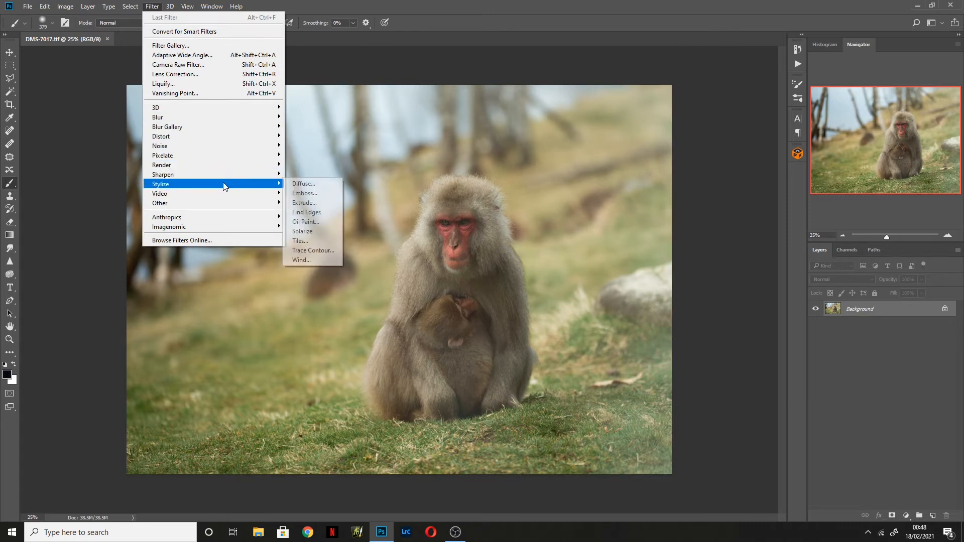
mouse_move(209, 168)
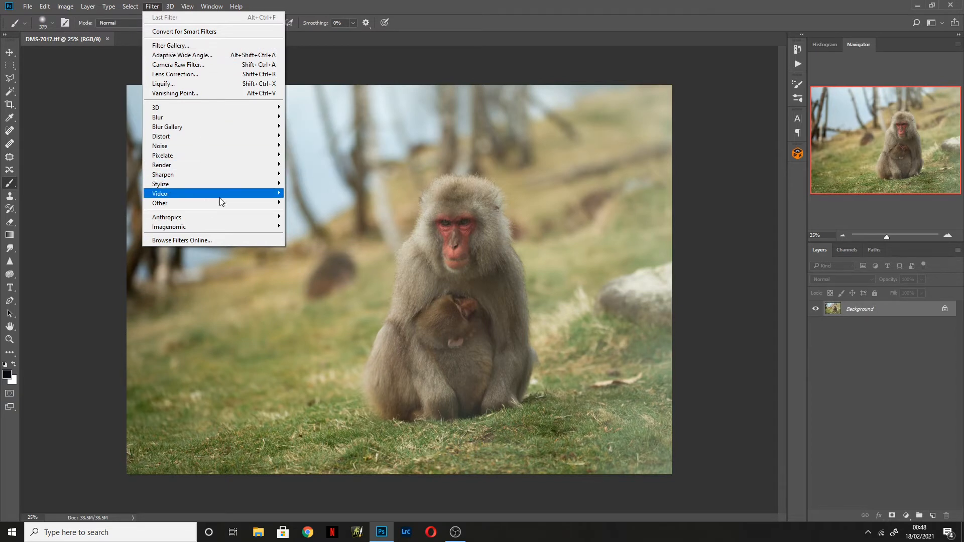
click(153, 7)
click(153, 8)
click(153, 7)
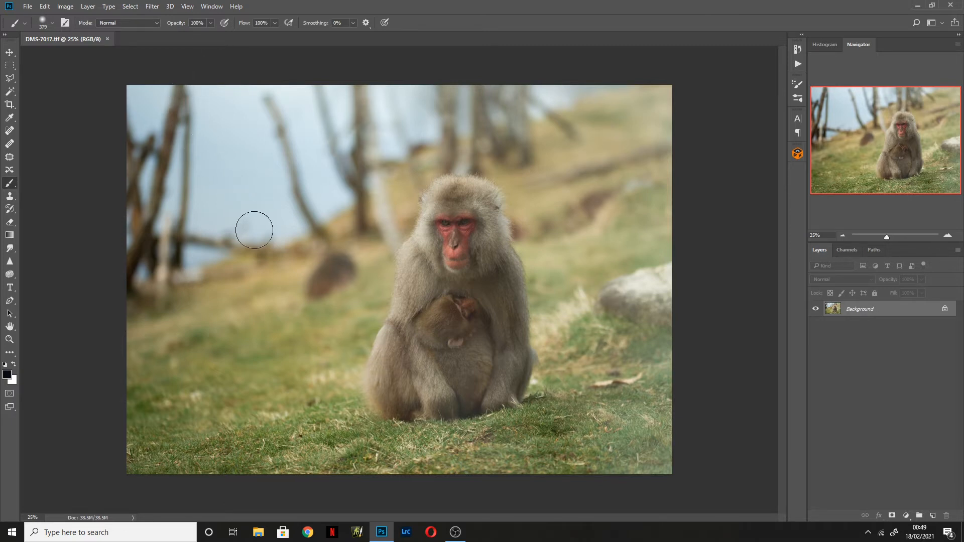
Add a Brightness/Contrast adjustment layer above the Background, set its contrast to 49 and keep that layer selected.
click(88, 7)
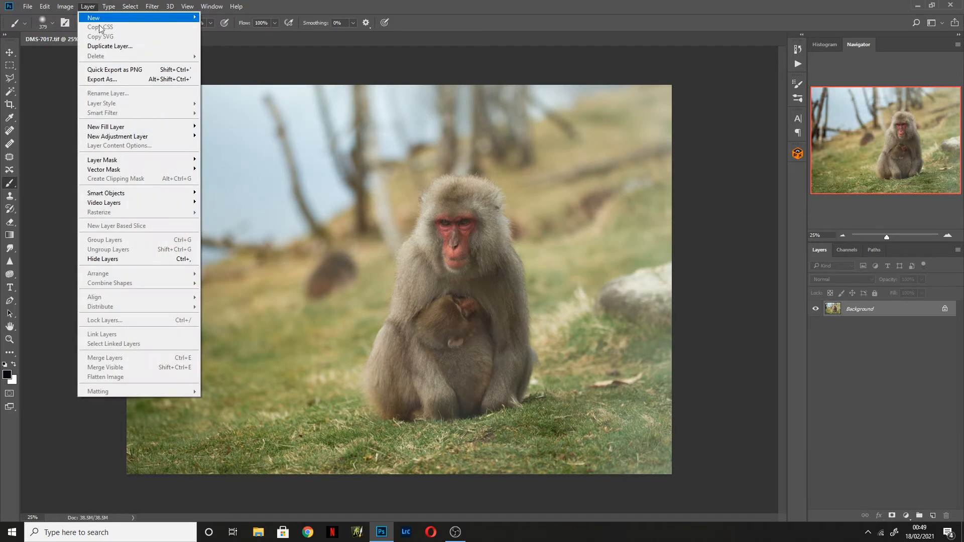
mouse_move(157, 138)
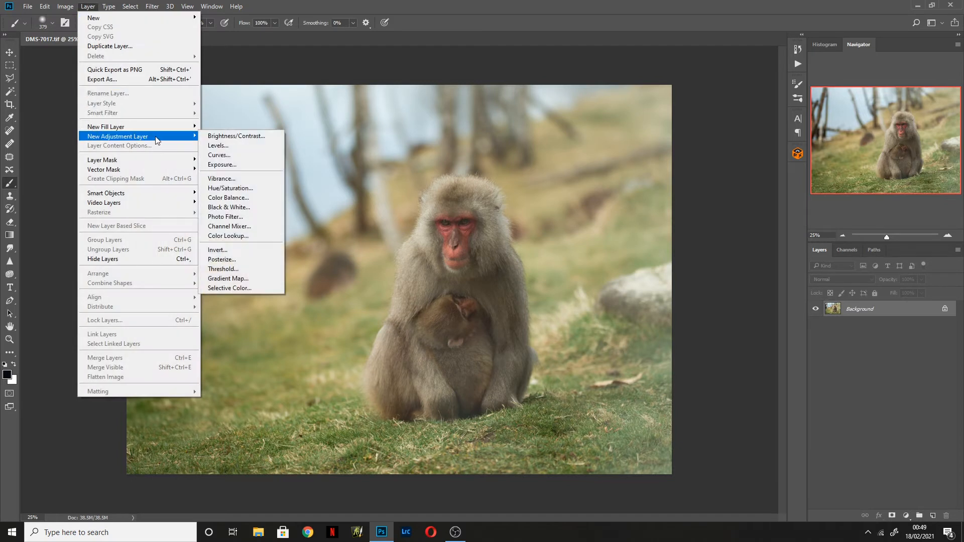
click(246, 137)
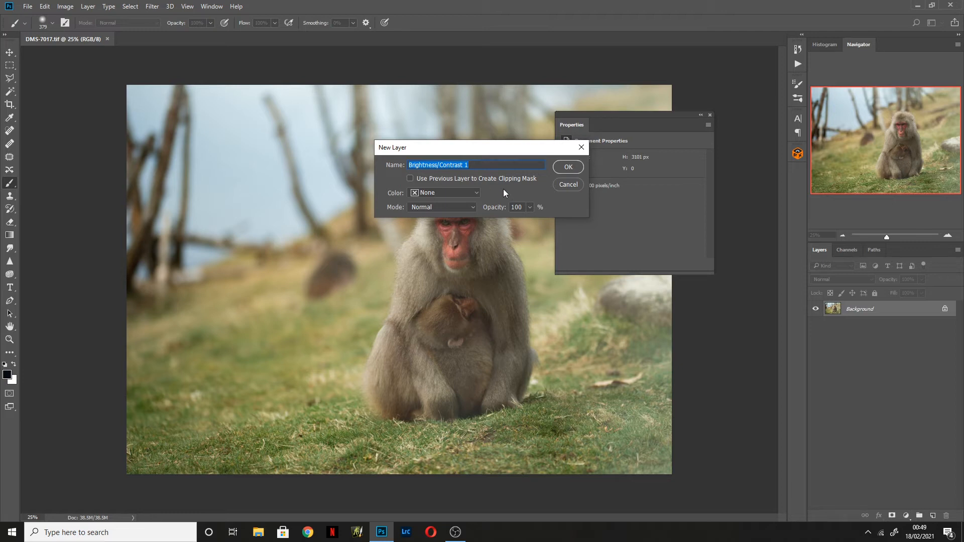
click(579, 168)
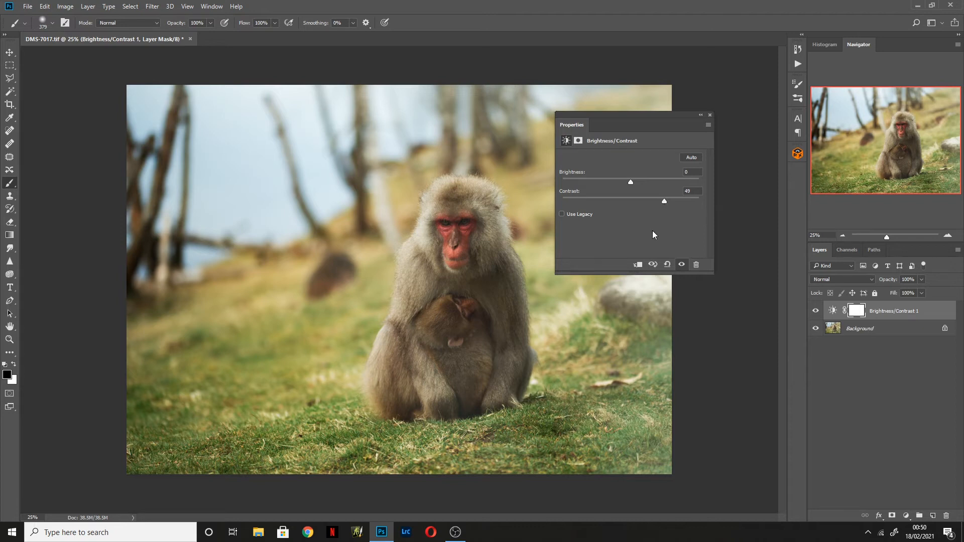
click(710, 115)
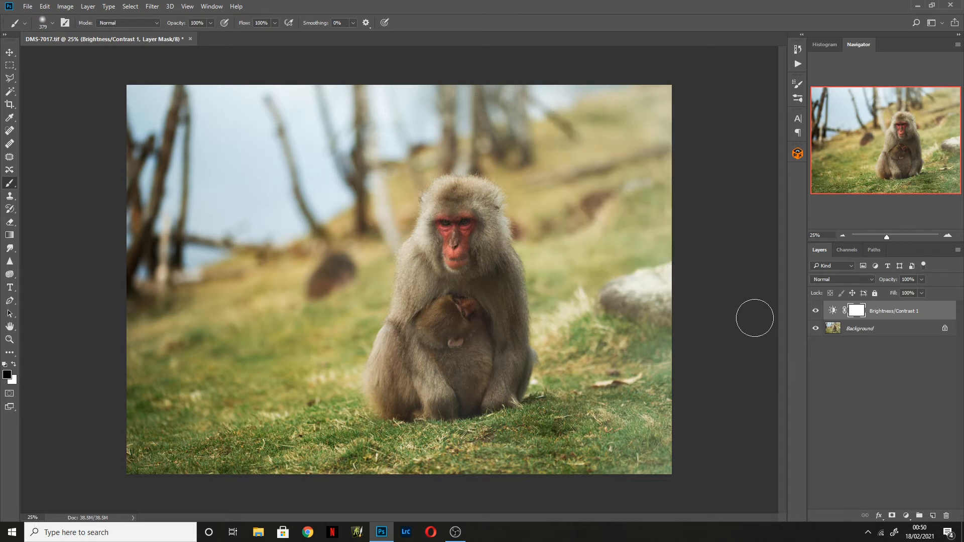
click(857, 329)
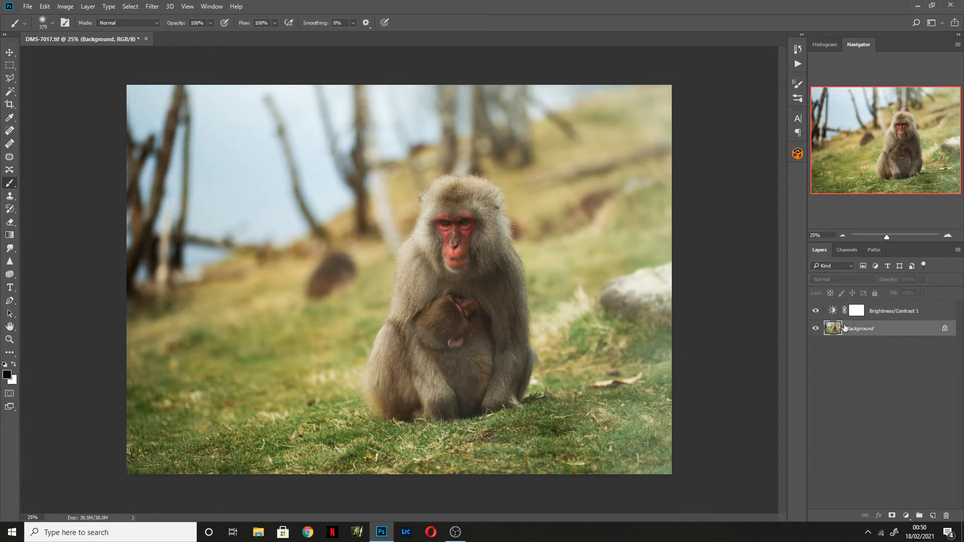
click(925, 312)
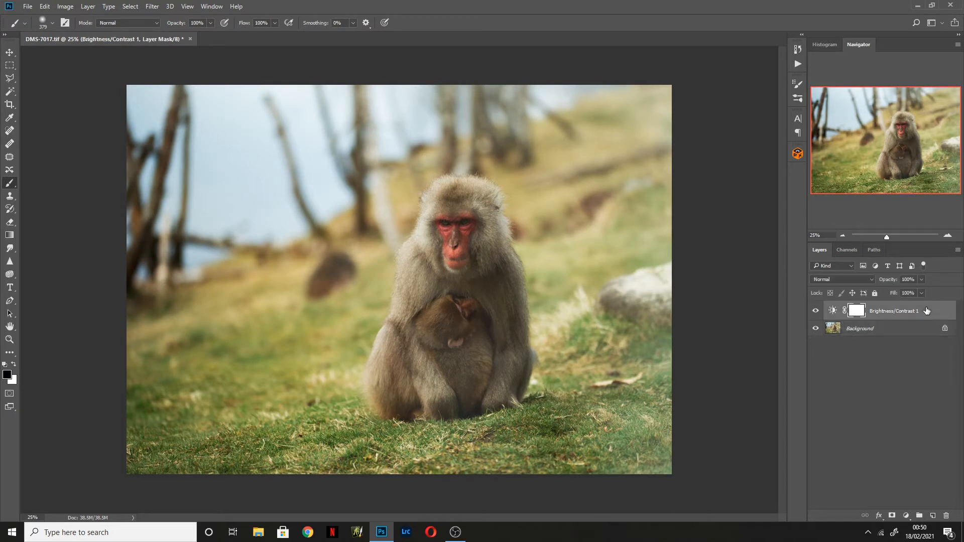
Toggle the Brightness/Contrast adjustment layer's visibility to compare the photo before and after the adjustment.
click(816, 312)
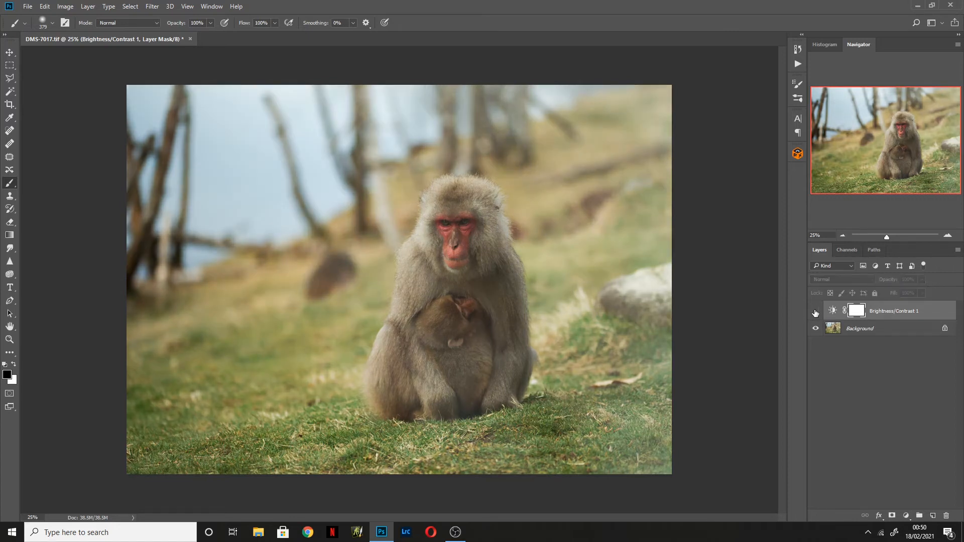
click(816, 312)
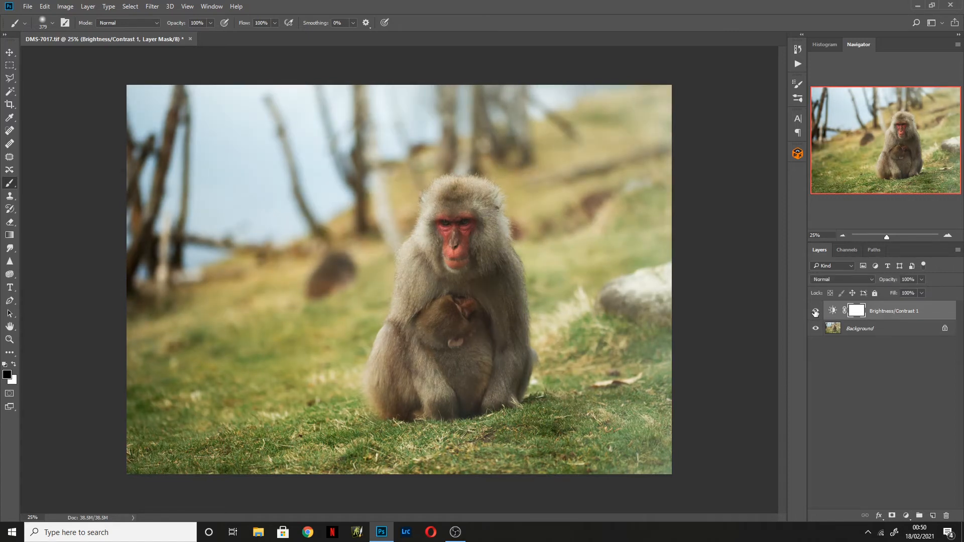
click(816, 312)
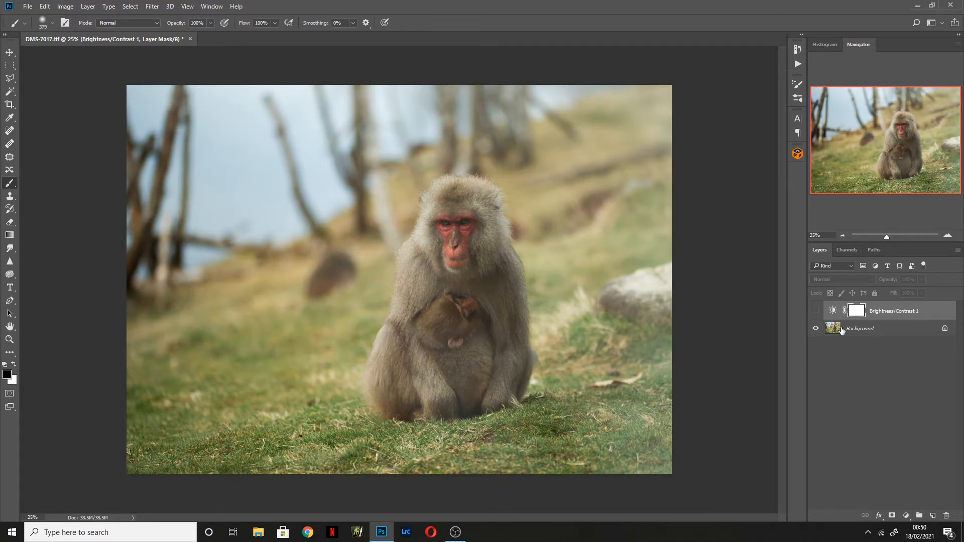
click(816, 312)
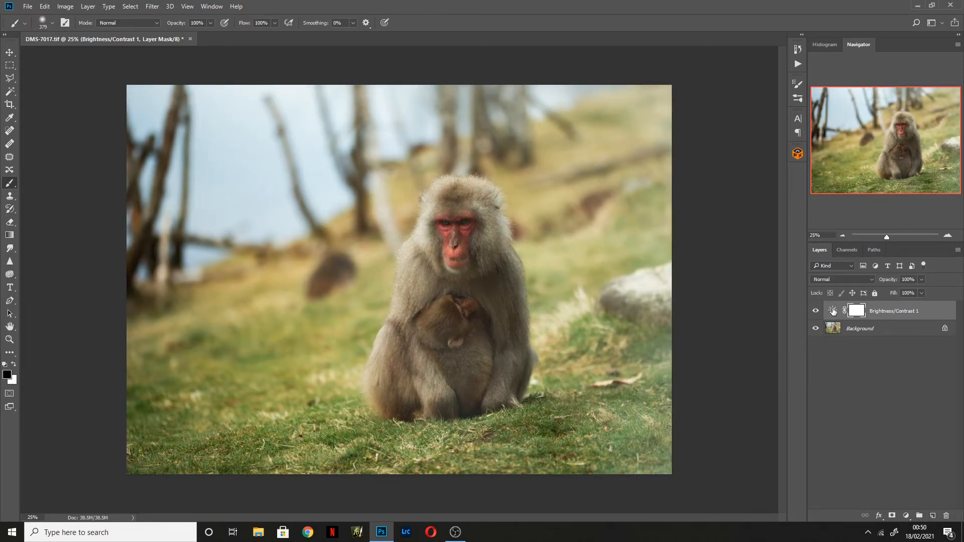
Reopen the Brightness/Contrast adjustment layer's settings and readjust its contrast.
double_click(833, 312)
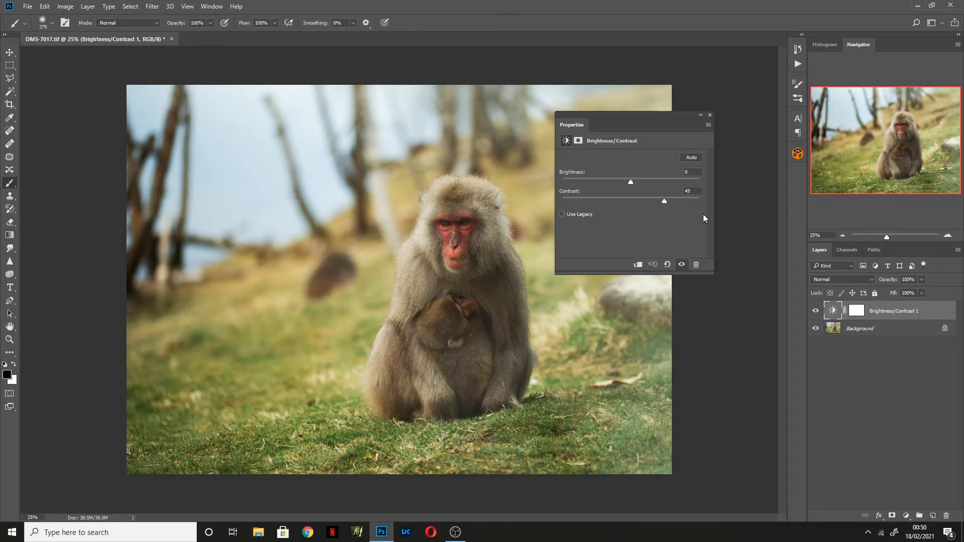
drag(653, 203, 649, 203)
click(710, 116)
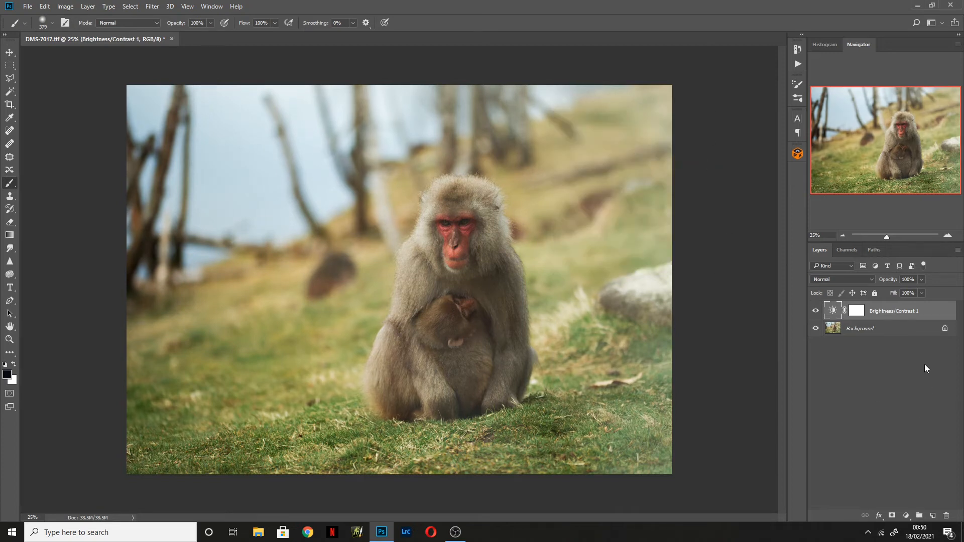
Select the Brightness/Contrast layer's mask and invert it to black to hide the adjustment.
click(857, 311)
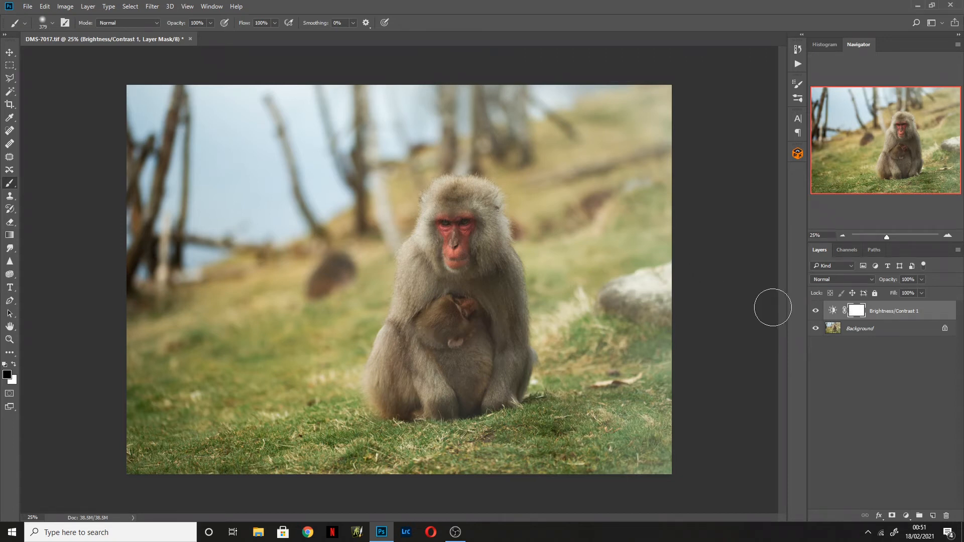
key(ctrl)
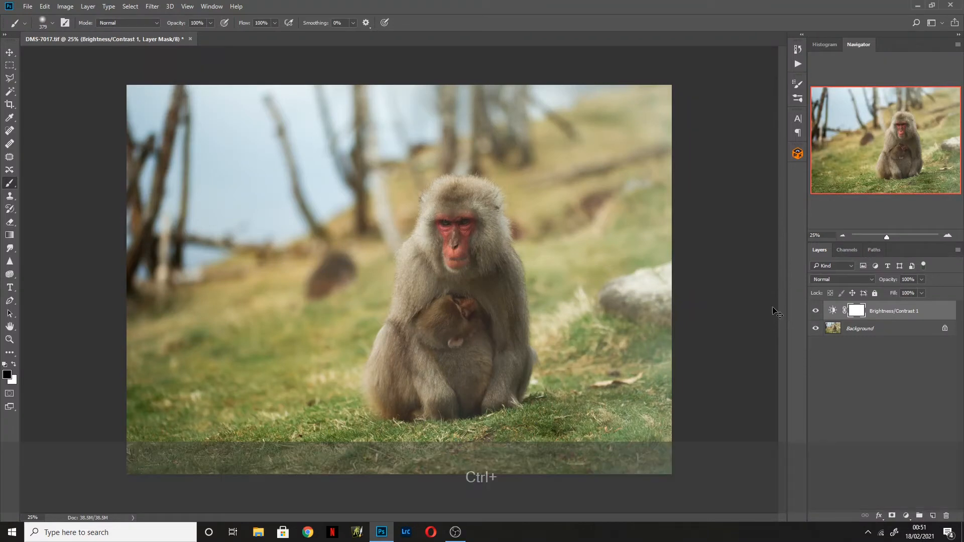
key(ctrl+i)
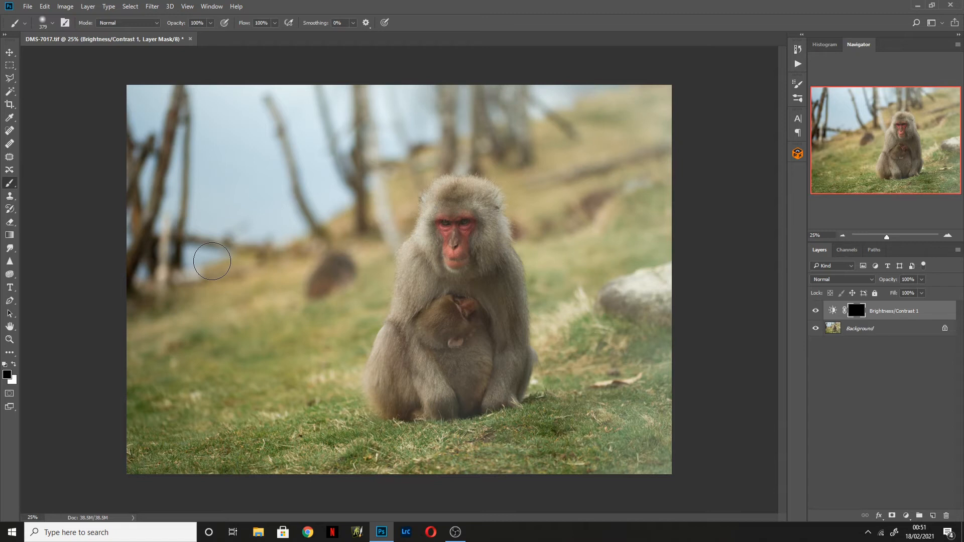
Swap the colours so the foreground is white, confirm ffffff in the Color Picker, and return to the Brush tool.
click(14, 367)
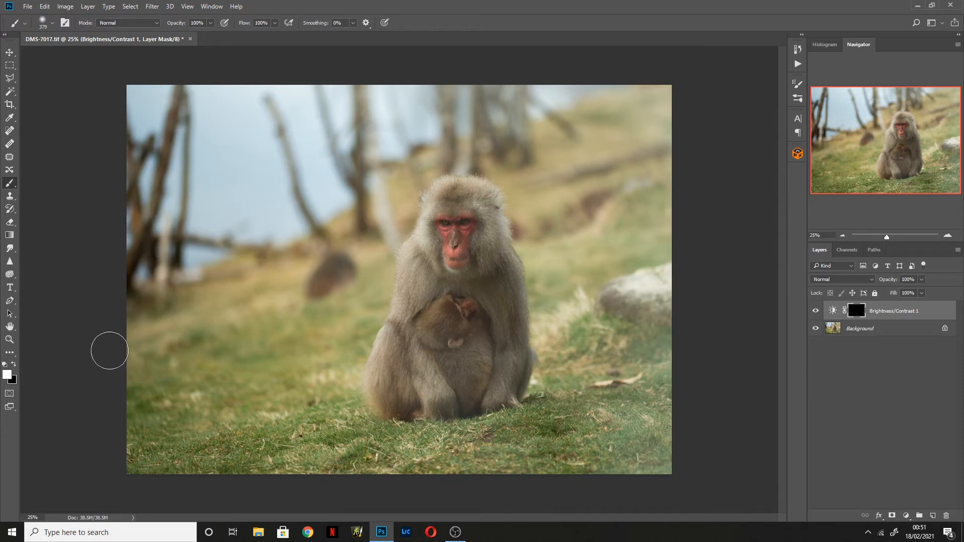
click(9, 377)
mouse_move(654, 179)
mouse_down()
mouse_move(663, 170)
mouse_move(635, 163)
mouse_move(654, 160)
mouse_move(579, 105)
mouse_up()
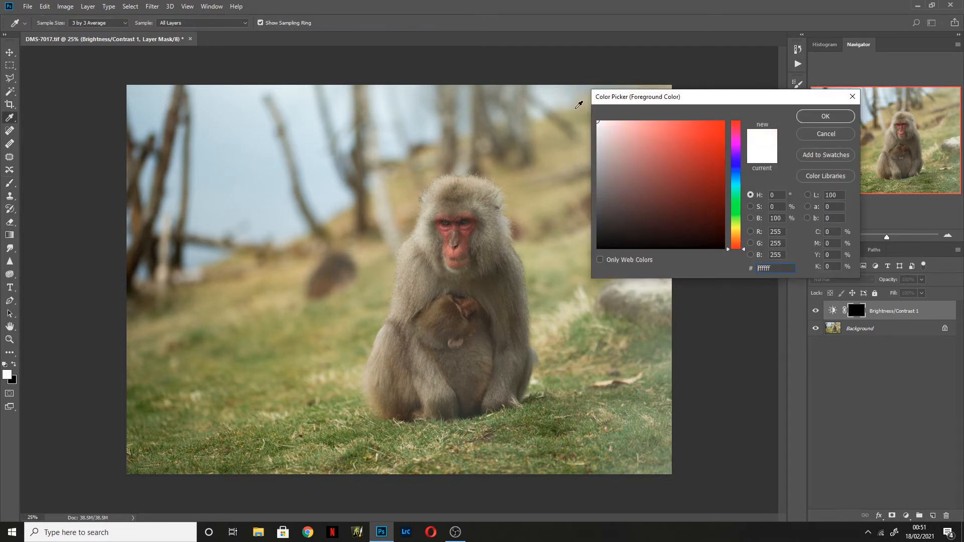
click(826, 116)
key(b)
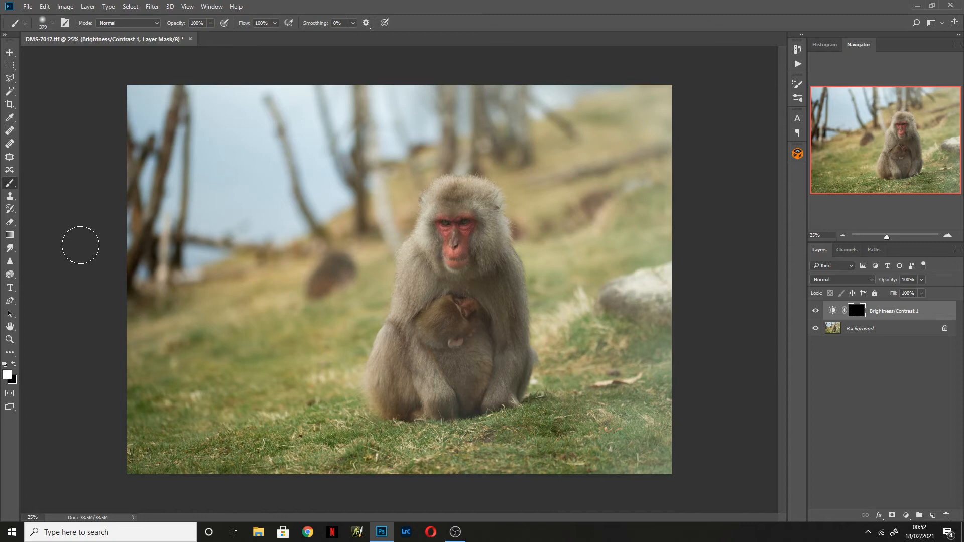
Choose the Soft Round brush and set its hardness to 0%.
click(52, 23)
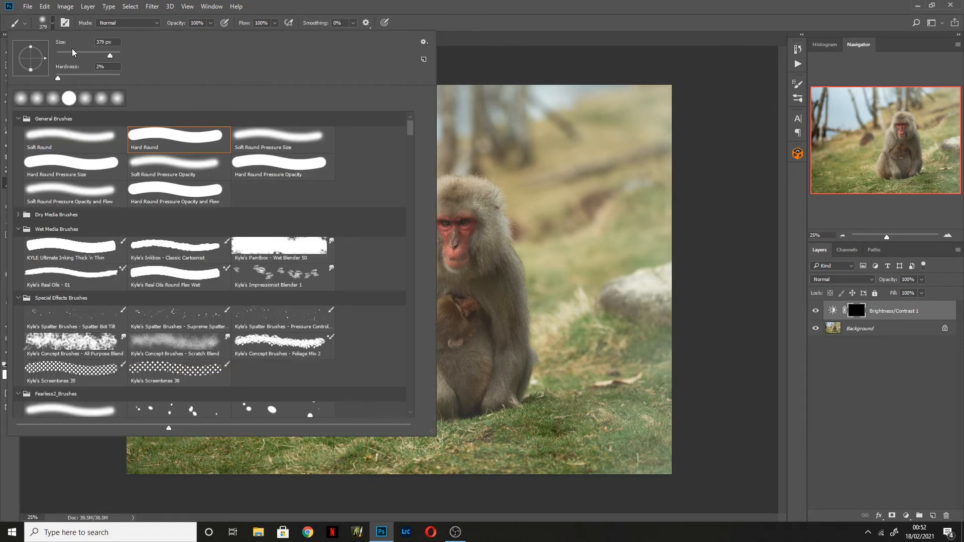
drag(61, 78, 80, 77)
click(61, 140)
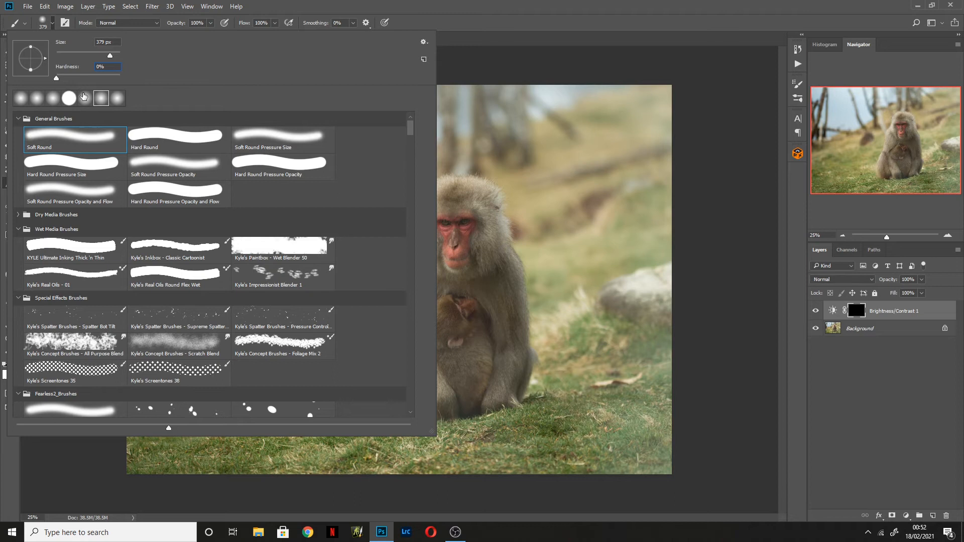
mouse_move(57, 77)
mouse_down()
mouse_move(79, 79)
mouse_move(43, 78)
mouse_up()
click(53, 23)
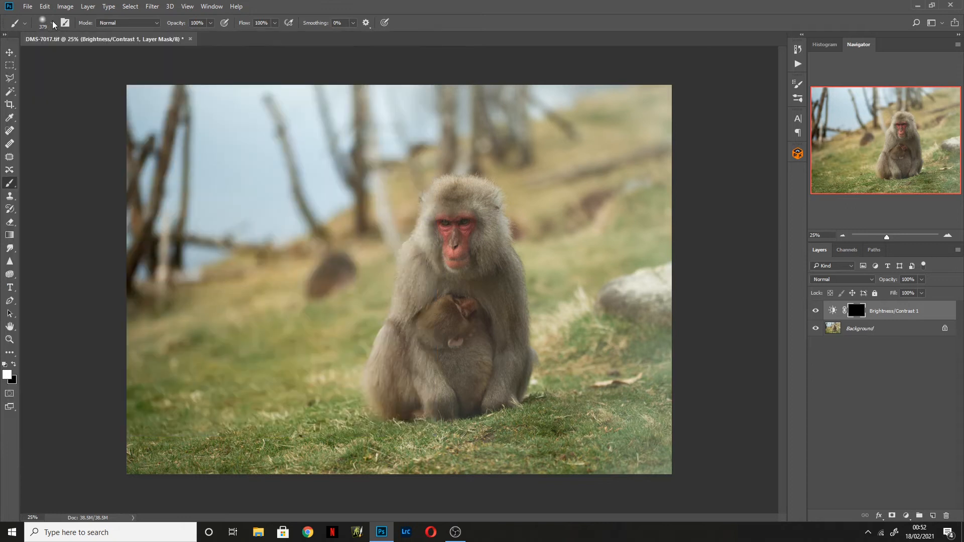
Paint white on the mask at 100% brush opacity across the grass beside the monkey and over its face.
click(209, 22)
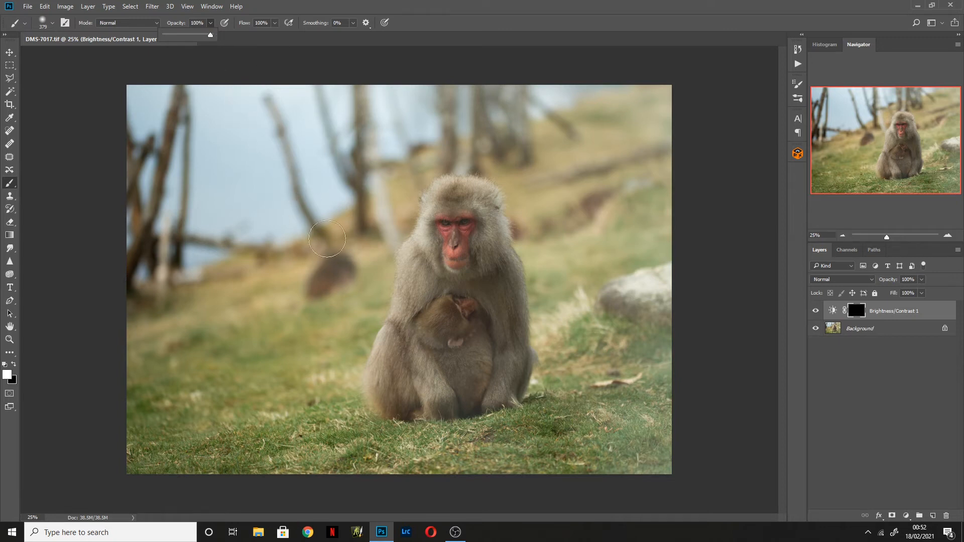
click(266, 293)
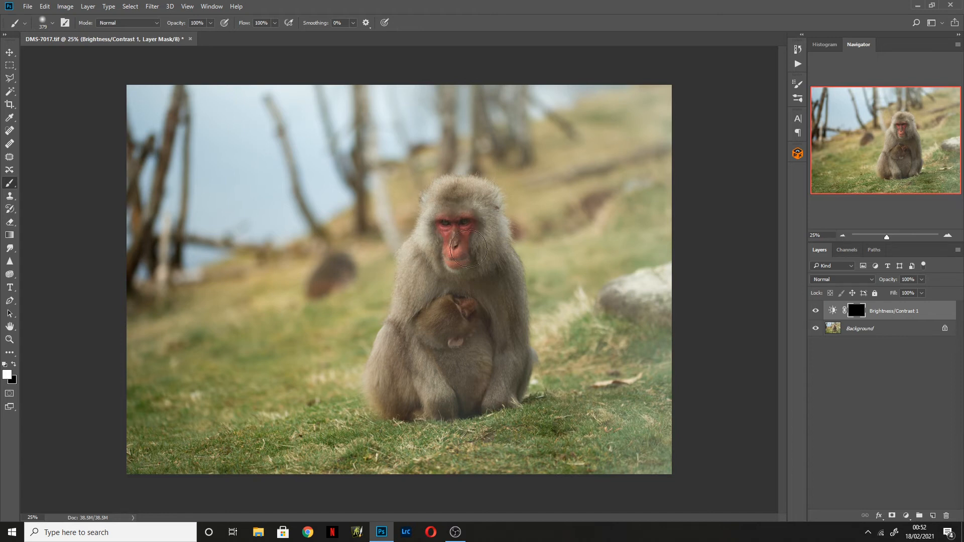
mouse_move(475, 218)
mouse_down()
mouse_move(455, 238)
mouse_move(516, 272)
mouse_up()
Set the adjustment layer's contrast to 83, and paint white on its mask over the grass beside the monkey and rock.
double_click(833, 311)
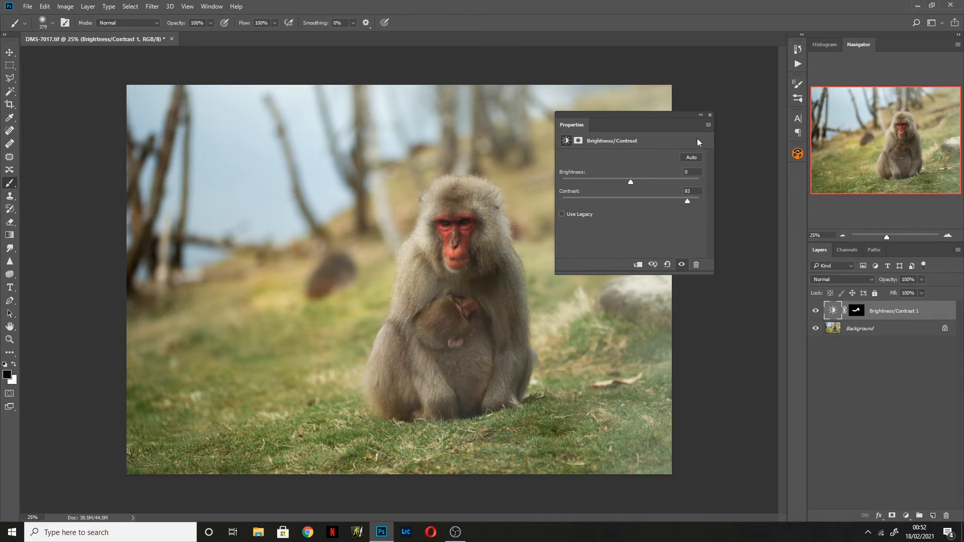
click(710, 115)
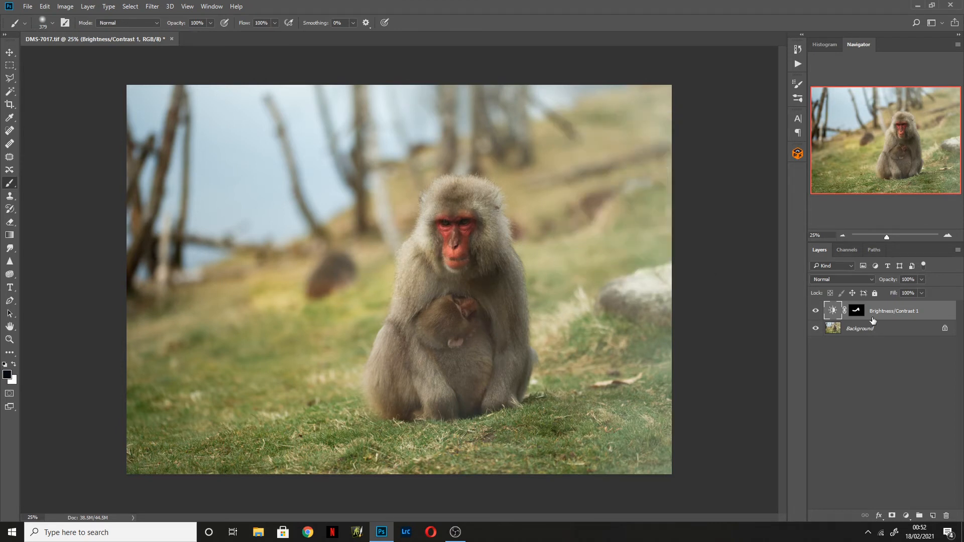
click(858, 311)
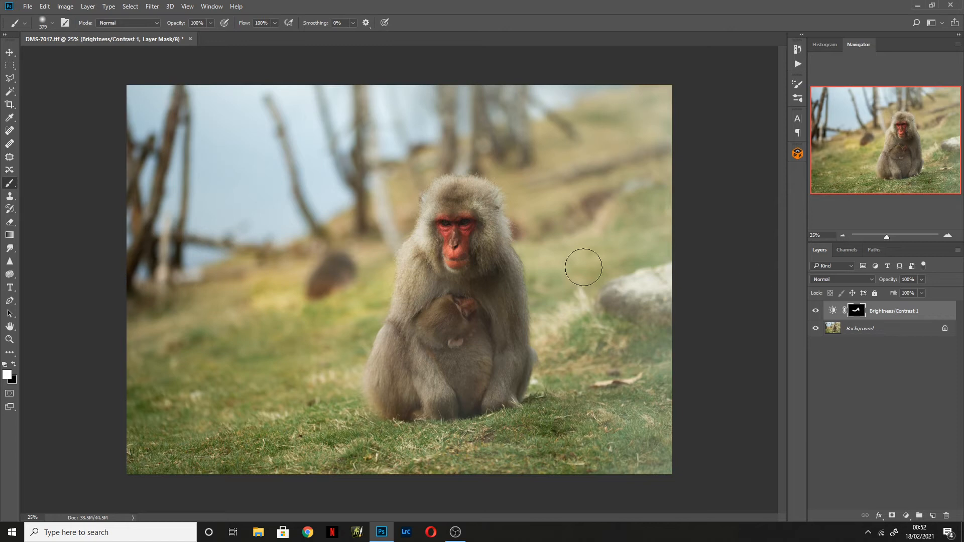
drag(575, 273, 615, 422)
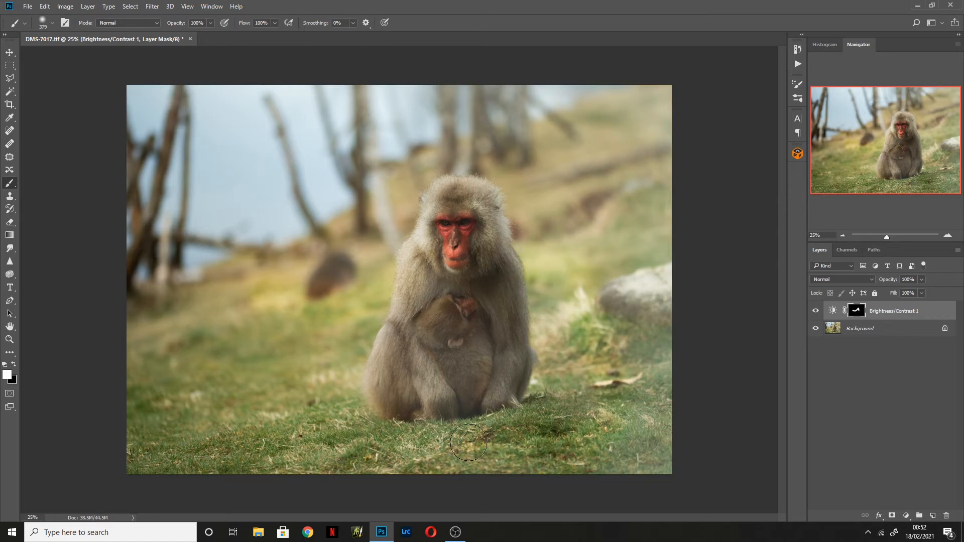
Toggle the masked adjustment layer off and on repeatedly to compare the painted areas with the original.
mouse_move(459, 539)
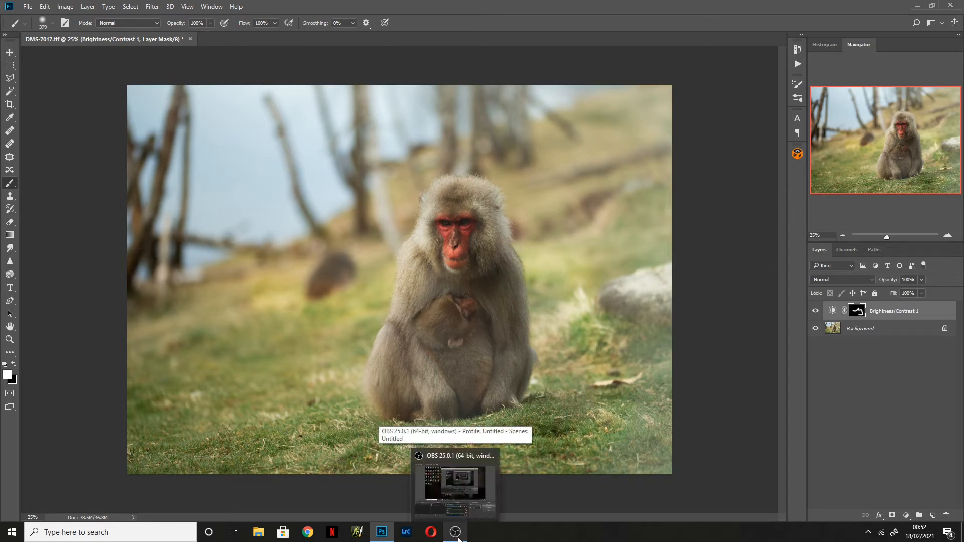
click(816, 312)
click(815, 312)
click(815, 312)
click(815, 312)
click(815, 312)
click(816, 312)
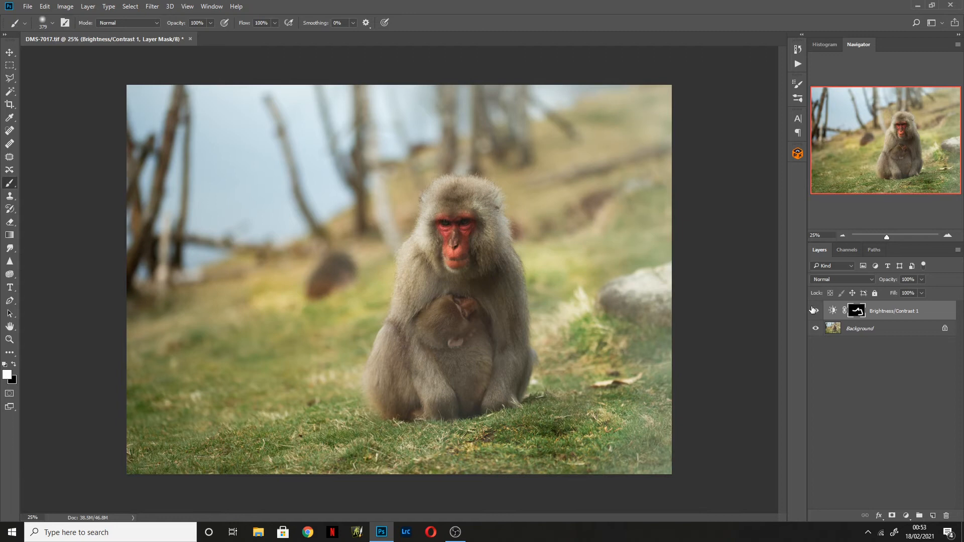
Switch the foreground colour to black and paint over the mask's white areas to hide the adjustment there.
click(13, 364)
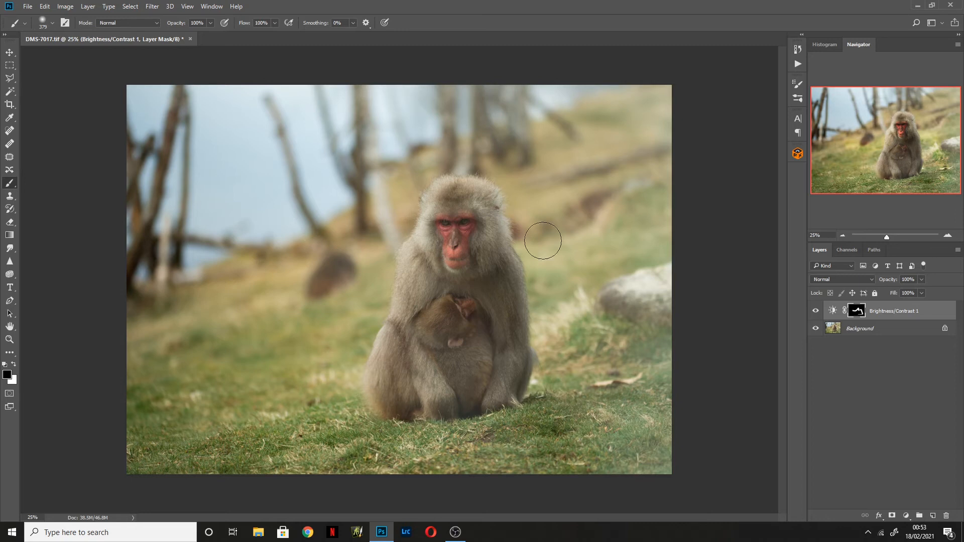
drag(602, 367, 600, 382)
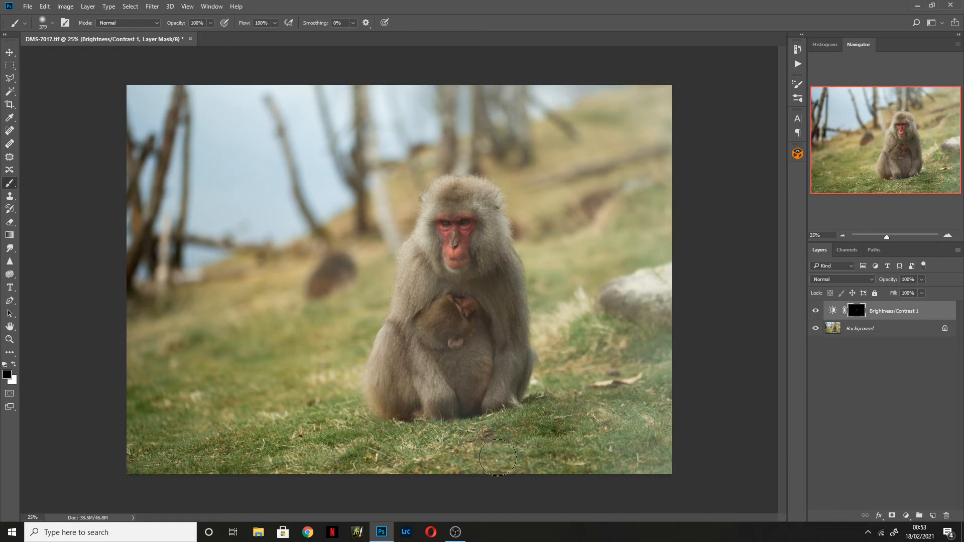
Switch to white and paint the mask over the monkey's face and body, lowering the brush opacity to 19%.
click(14, 364)
click(210, 22)
click(471, 221)
mouse_move(468, 224)
mouse_down()
mouse_move(455, 226)
mouse_move(453, 262)
mouse_move(477, 275)
mouse_up()
drag(209, 24, 200, 35)
click(425, 333)
mouse_move(446, 299)
mouse_down()
mouse_move(471, 306)
mouse_move(489, 370)
mouse_move(470, 407)
mouse_move(448, 355)
mouse_move(460, 358)
mouse_move(437, 353)
mouse_move(441, 385)
mouse_move(426, 417)
mouse_move(400, 414)
mouse_move(403, 426)
mouse_move(415, 414)
mouse_move(484, 406)
mouse_move(518, 383)
mouse_move(523, 364)
mouse_move(528, 395)
mouse_move(486, 397)
mouse_move(424, 353)
mouse_move(402, 350)
mouse_move(390, 424)
mouse_move(513, 412)
mouse_move(485, 434)
mouse_move(441, 441)
mouse_move(429, 457)
mouse_move(507, 457)
mouse_move(462, 457)
mouse_move(305, 404)
mouse_move(323, 398)
mouse_move(211, 431)
mouse_move(179, 429)
mouse_move(196, 420)
mouse_move(206, 436)
mouse_move(188, 457)
mouse_move(156, 458)
mouse_move(215, 459)
mouse_move(142, 459)
mouse_move(148, 419)
mouse_move(277, 391)
mouse_move(335, 389)
mouse_move(427, 439)
mouse_up()
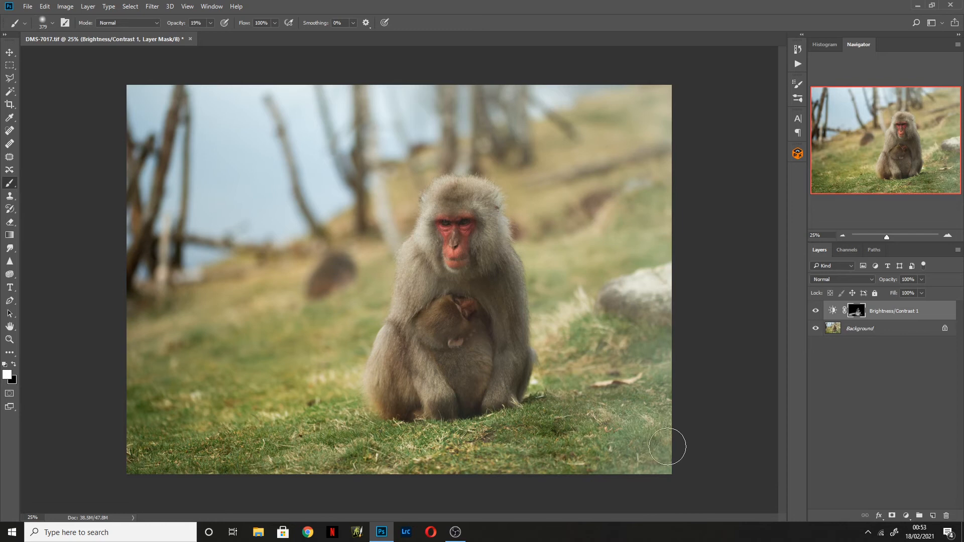
Set the brush opacity to 39% and the brush size to 511 px for painting the mask.
click(210, 23)
drag(210, 33, 219, 32)
click(52, 24)
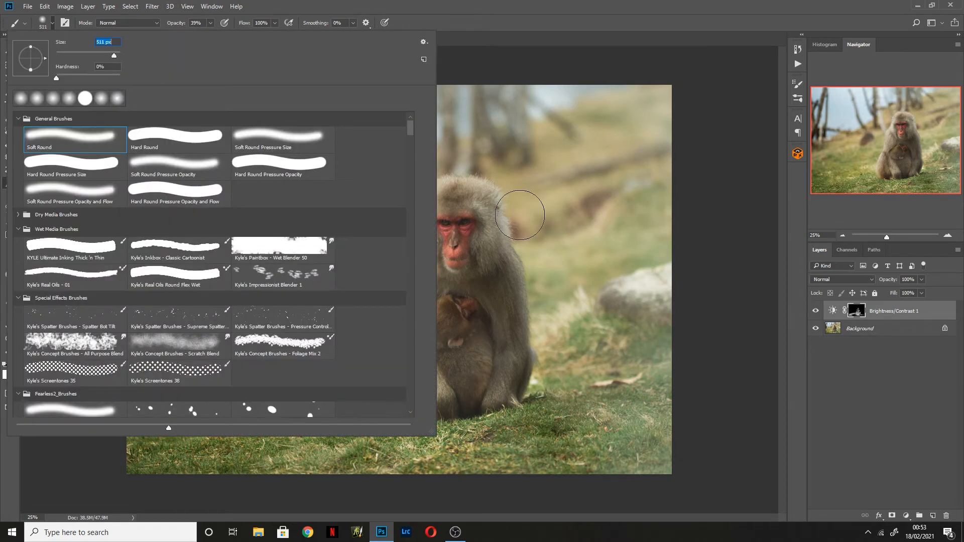
click(534, 231)
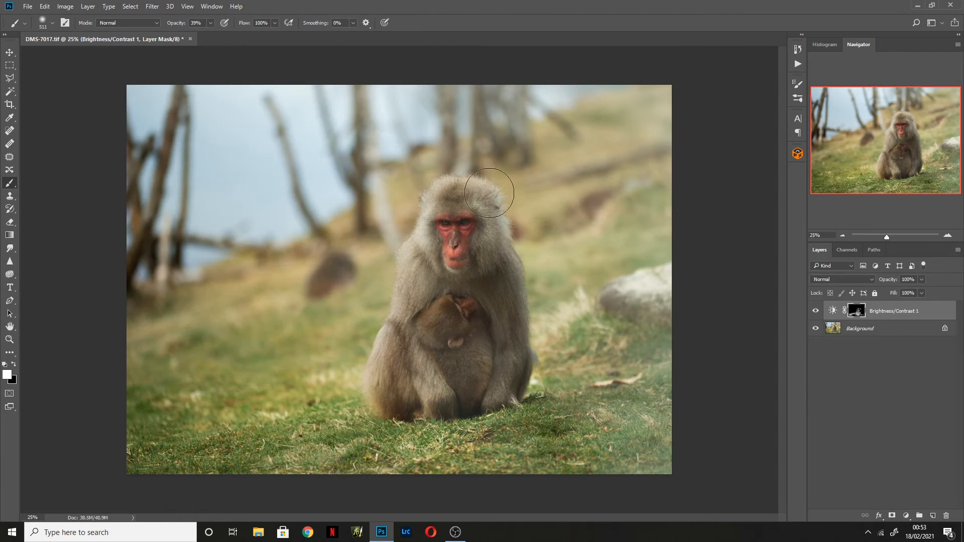
Check the brush size at 480 px, and enlarge the brush interactively on the canvas to 592 px.
click(52, 23)
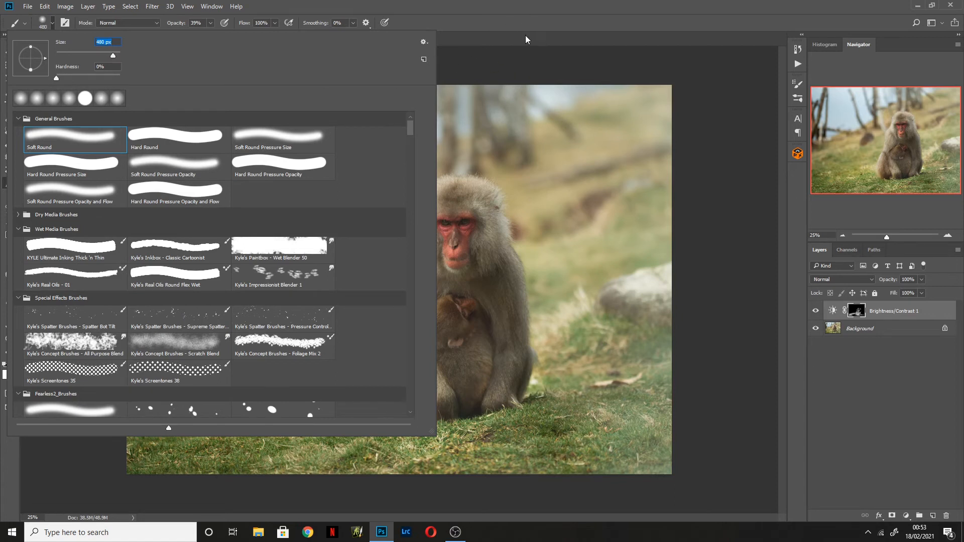
click(565, 204)
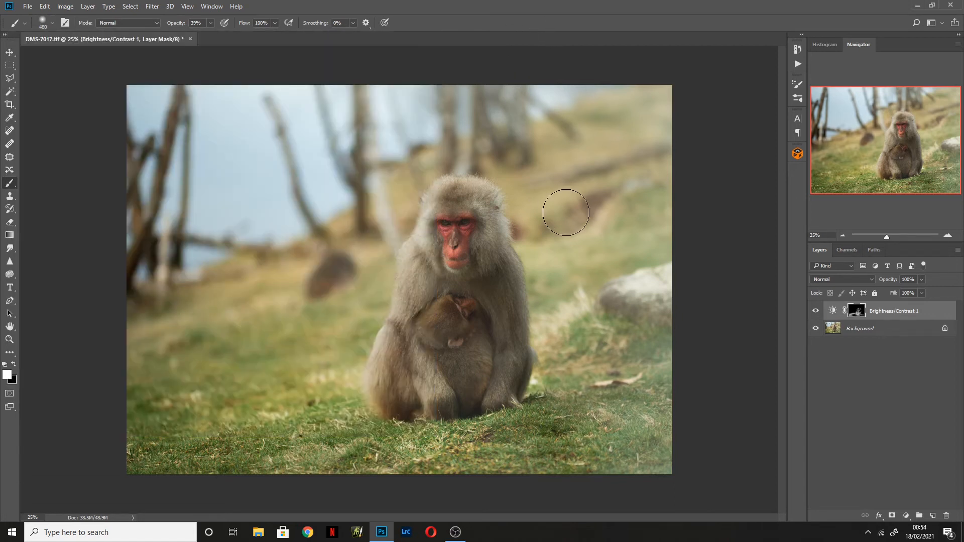
key(alt)
alt+right_click(566, 212)
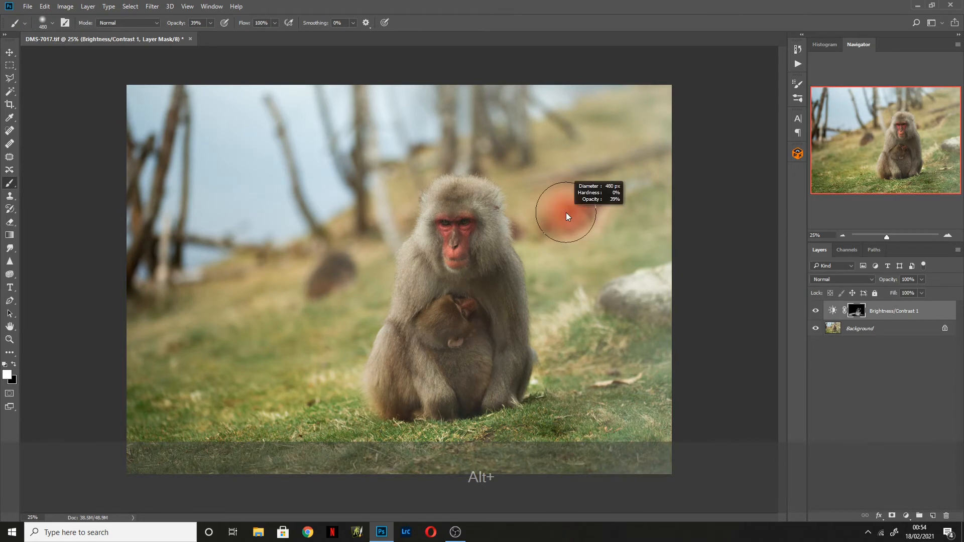
mouse_move(566, 213)
mouse_down()
mouse_move(603, 213)
mouse_move(562, 213)
mouse_move(580, 216)
mouse_move(573, 218)
mouse_up()
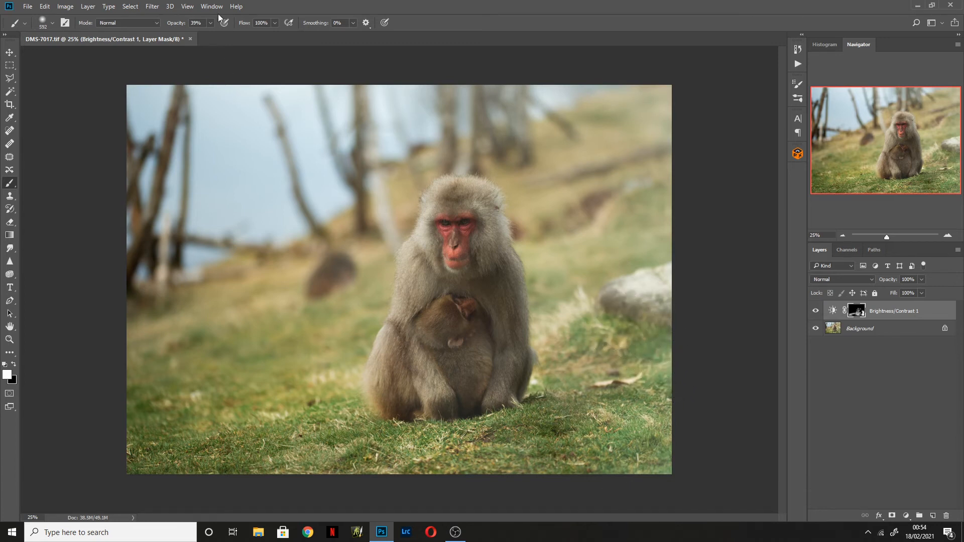
Set the brush opacity to 84% and paint white on the mask over the hazy grass and rock beside the monkey.
key(8)
key(4)
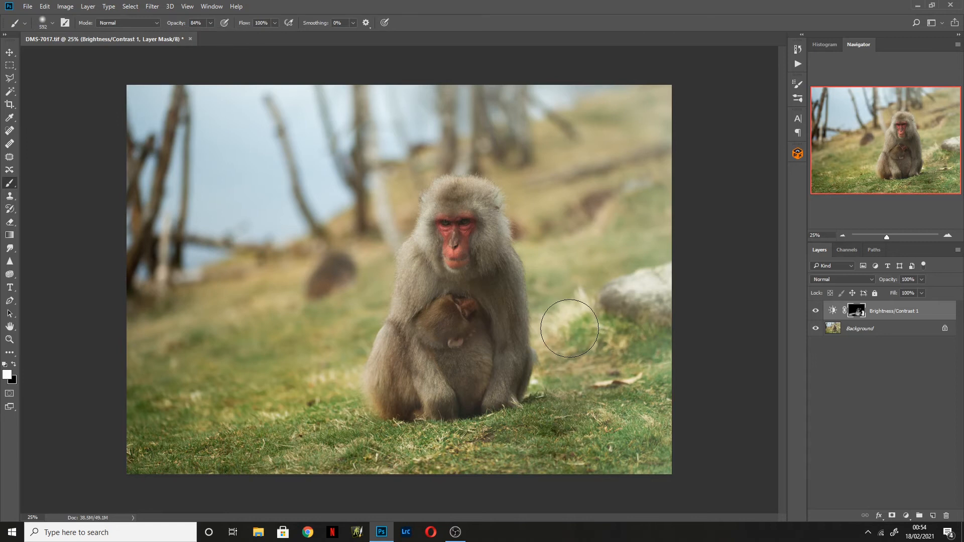
mouse_move(674, 432)
mouse_down()
mouse_move(657, 354)
mouse_move(671, 335)
mouse_move(646, 253)
mouse_move(669, 243)
mouse_up()
drag(563, 273, 544, 284)
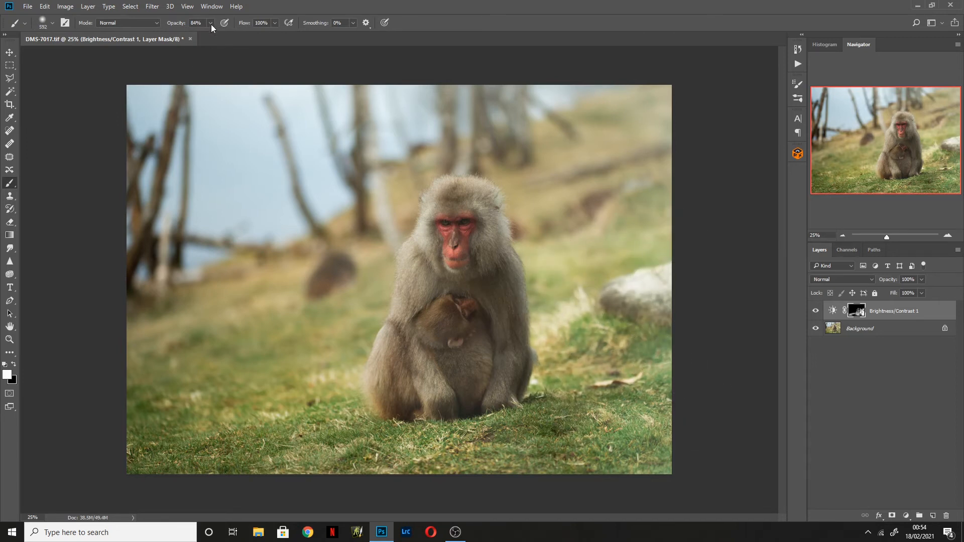
Switch to black at 26% brush opacity and paint on the mask to soften the adjustment on the grass beside the monkey.
click(14, 364)
mouse_move(551, 328)
mouse_down()
mouse_move(574, 298)
mouse_move(567, 343)
mouse_move(587, 336)
mouse_move(536, 267)
mouse_move(580, 310)
mouse_move(569, 363)
mouse_move(637, 355)
mouse_move(598, 271)
mouse_move(615, 260)
mouse_move(567, 291)
mouse_up()
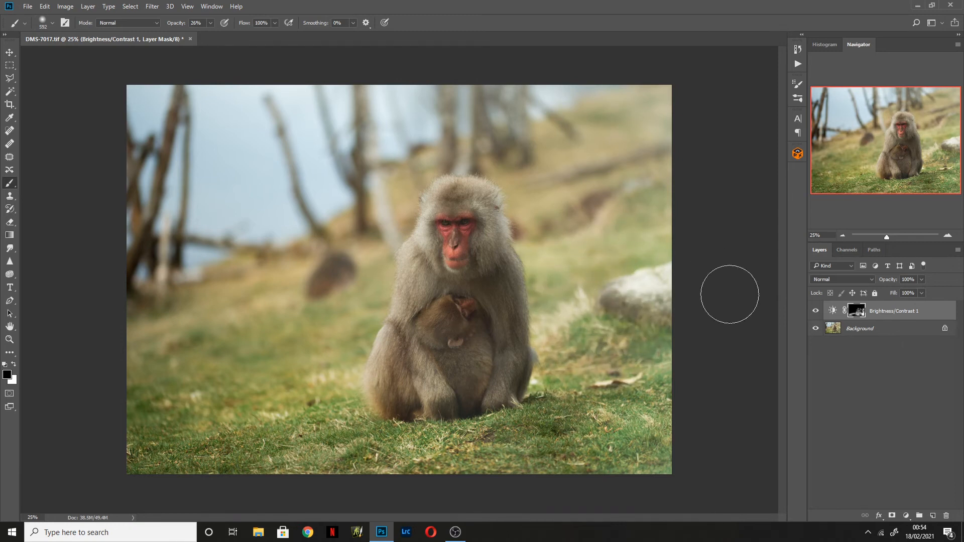
Toggle the visibility of the Brightness/Contrast layer repeatedly to compare the photo before and after the masked adjustment.
click(817, 312)
click(816, 312)
click(816, 312)
click(816, 312)
click(816, 312)
click(816, 312)
click(816, 311)
click(816, 312)
click(816, 312)
click(816, 312)
Lower the Brightness/Contrast layer's opacity to 75% and deselect the layer.
click(922, 280)
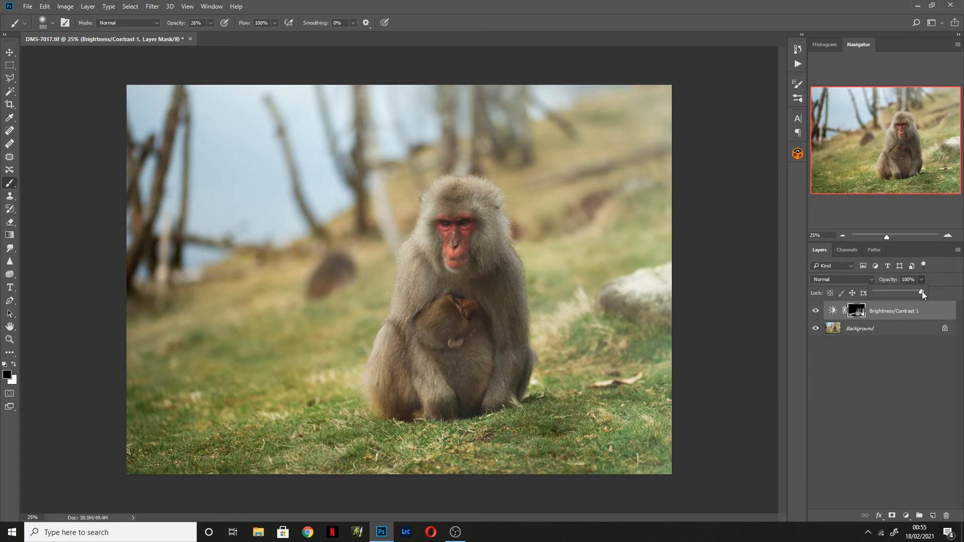
drag(892, 292, 884, 294)
click(903, 387)
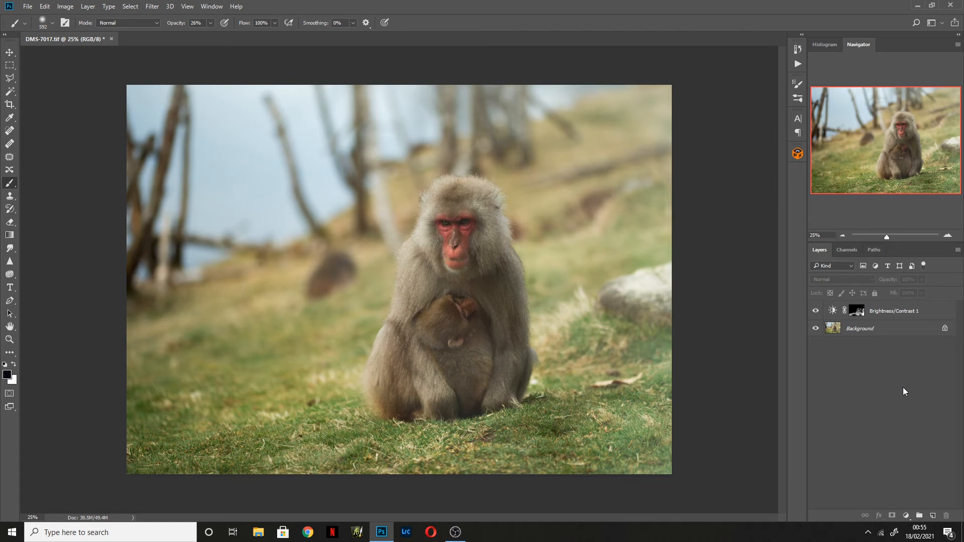
Add a Vibrance adjustment layer above the Brightness/Contrast layer with vibrance set to +58.
click(88, 7)
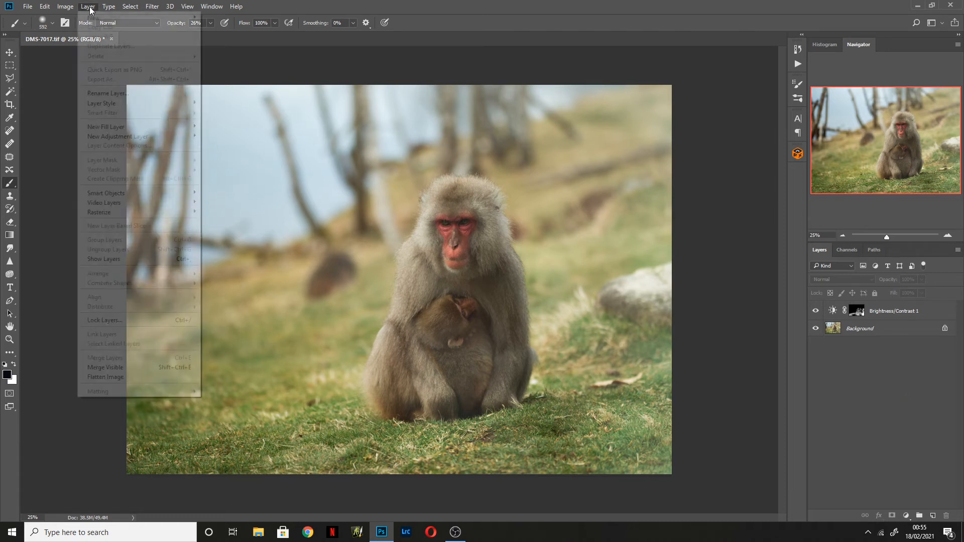
mouse_move(137, 139)
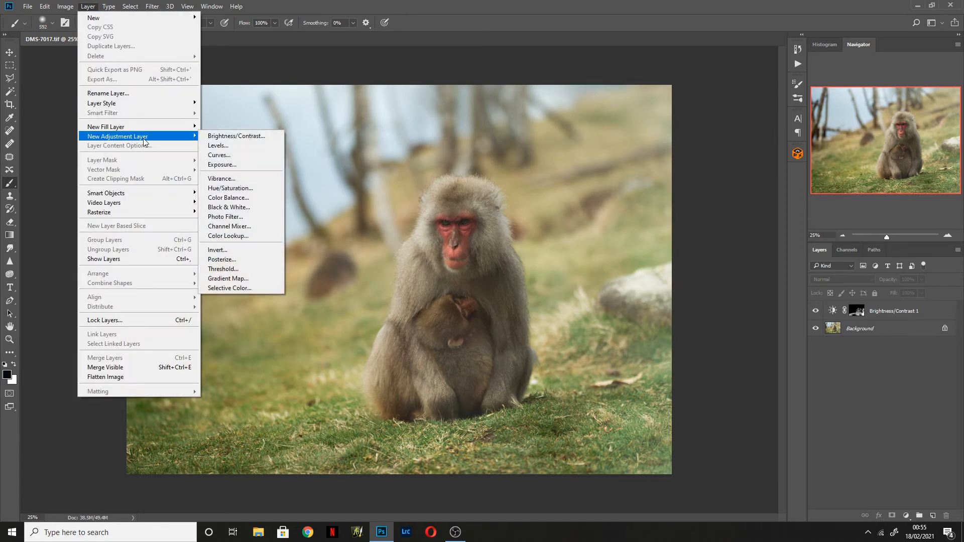
click(227, 180)
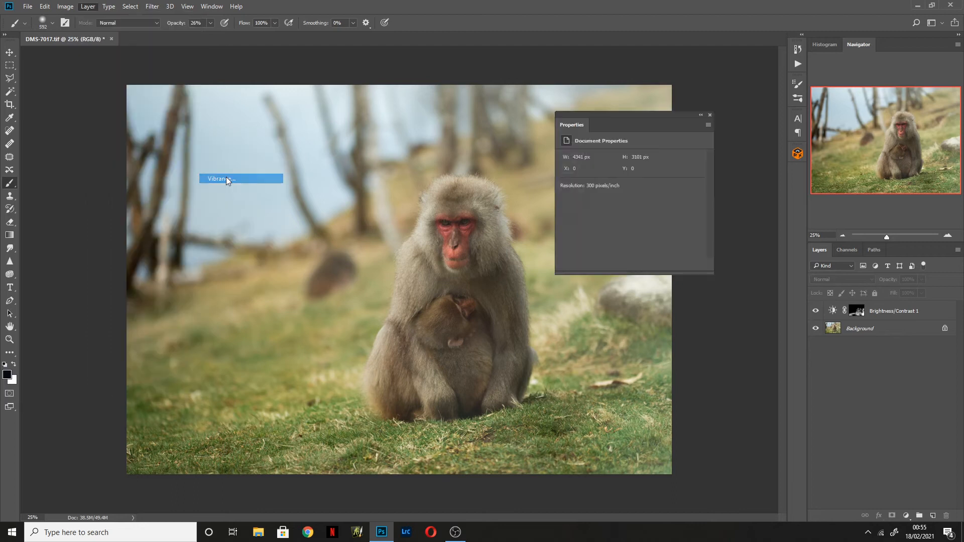
click(559, 168)
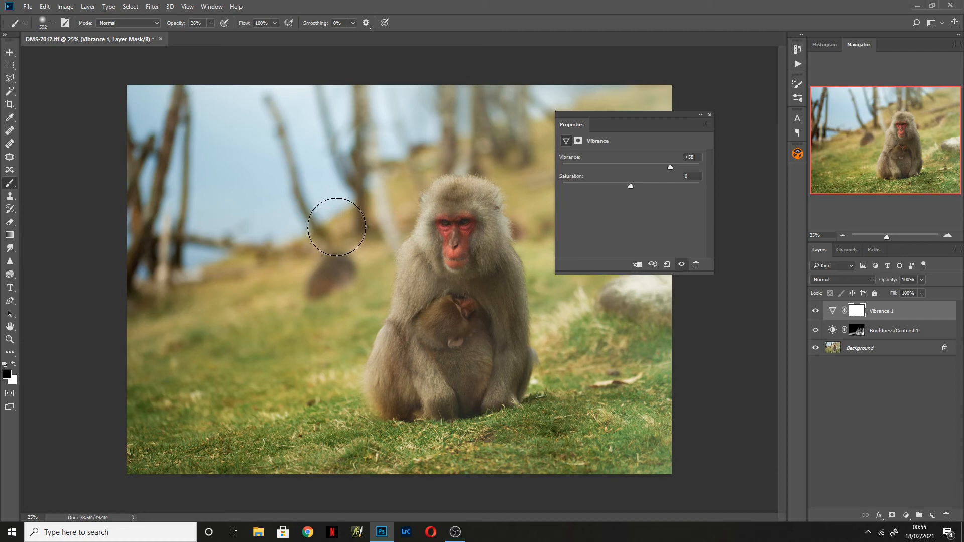
click(710, 116)
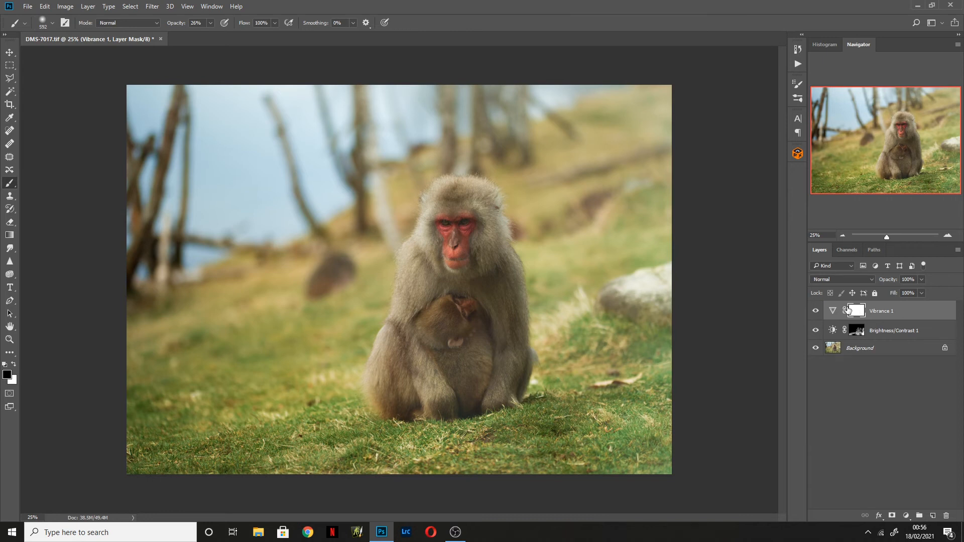
Hide the Vibrance and Brightness/Contrast layers to examine the original photo, and show them again.
click(855, 351)
click(816, 312)
click(817, 330)
click(911, 333)
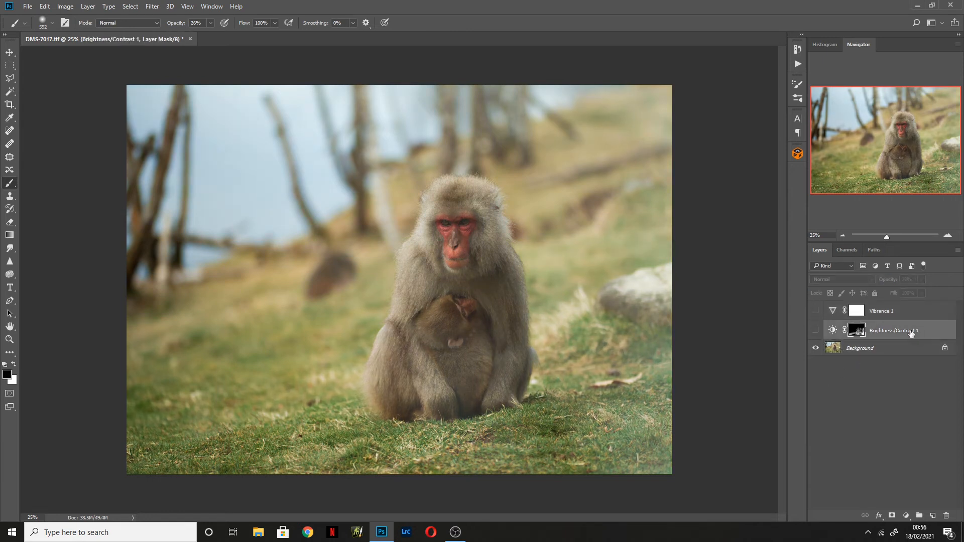
click(816, 331)
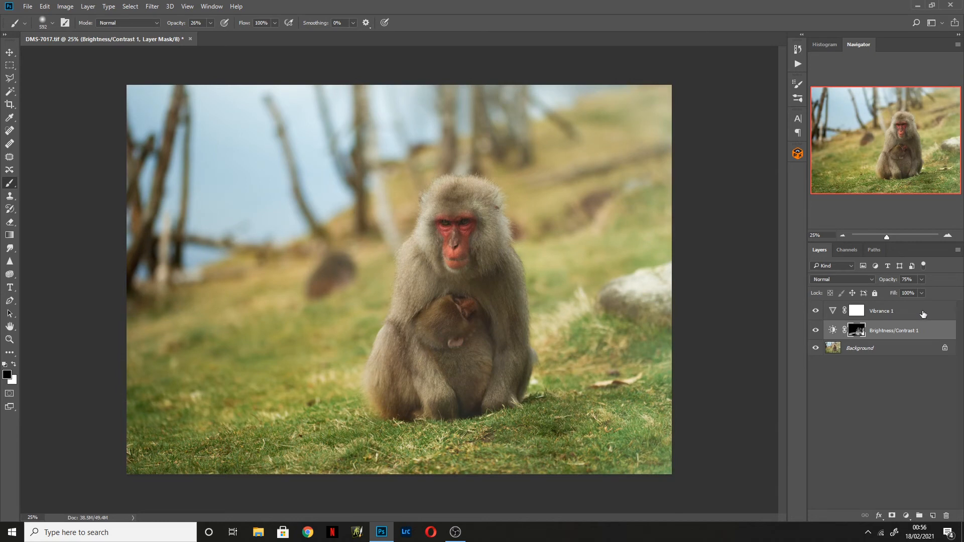
Invert the Vibrance layer's mask to black and make white the foreground colour.
click(863, 315)
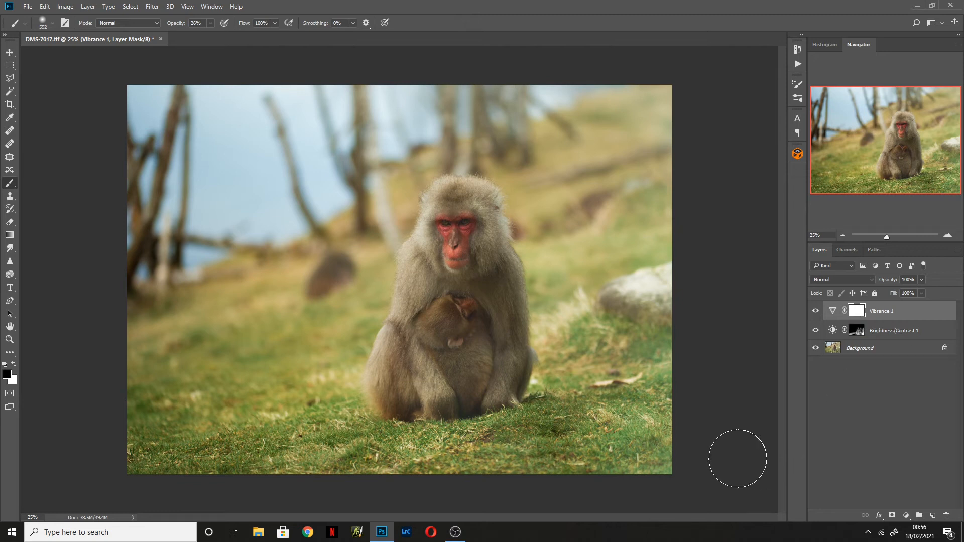
key(ctrl+i)
click(13, 369)
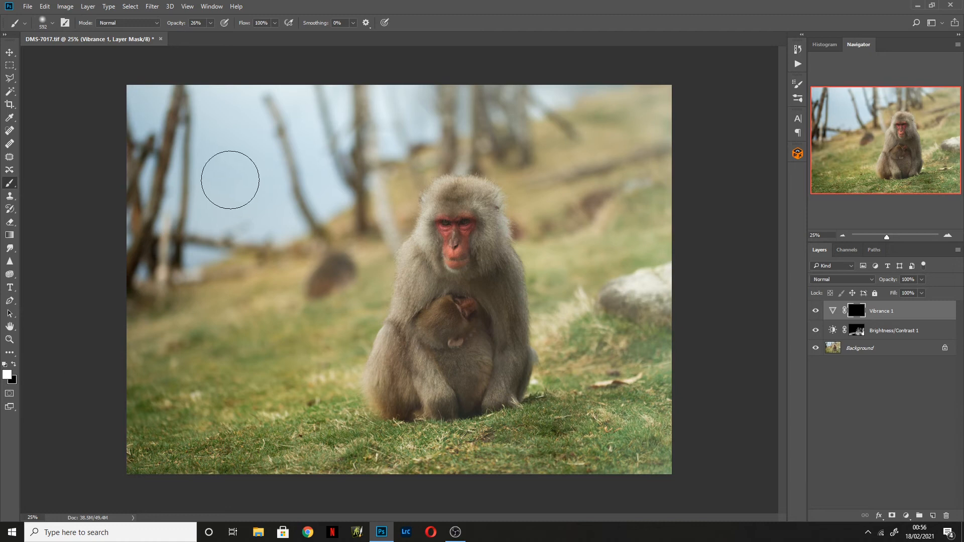
Paint white on the Vibrance mask over the adult's face and the baby with a 336 px brush at 75% opacity.
alt+drag(457, 237, 447, 237)
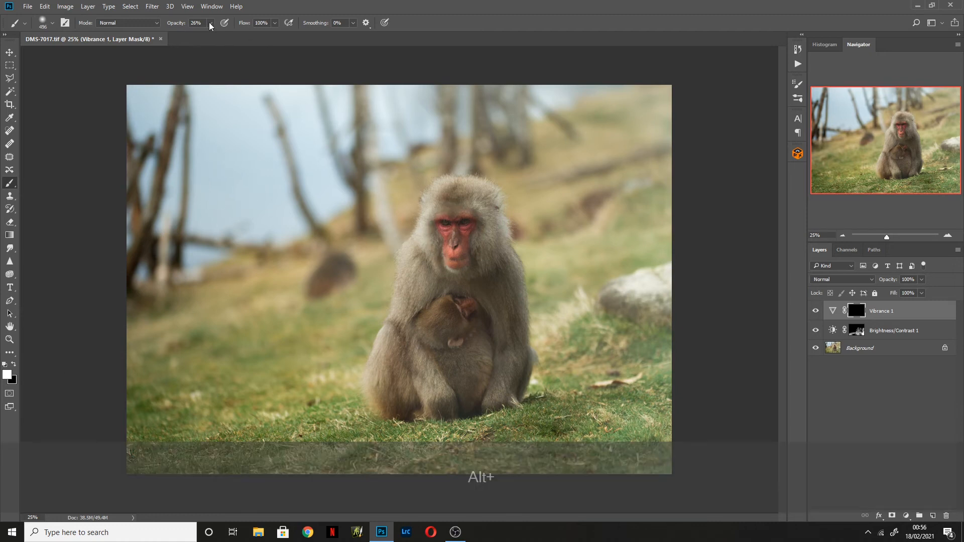
click(210, 24)
drag(207, 35, 233, 35)
click(455, 226)
alt+drag(469, 259, 461, 264)
mouse_move(456, 318)
mouse_down()
mouse_move(463, 301)
mouse_move(476, 315)
mouse_up()
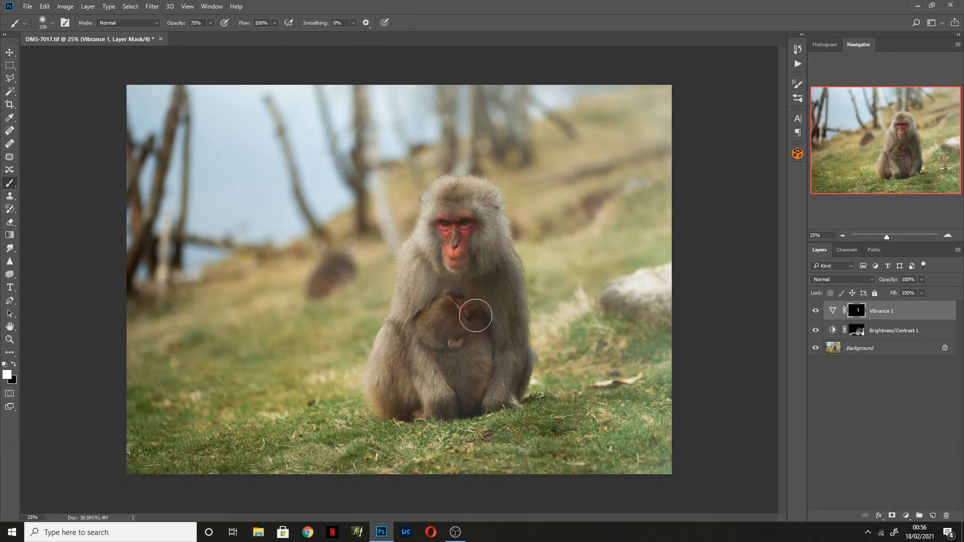
Enlarge the brush and paint white on the Vibrance mask over the grass and hillside around the monkeys.
alt+drag(363, 374, 374, 380)
mouse_move(299, 455)
mouse_down()
mouse_move(565, 439)
mouse_move(447, 425)
mouse_move(437, 433)
mouse_move(672, 395)
mouse_move(690, 423)
mouse_move(666, 433)
mouse_move(693, 470)
mouse_move(649, 361)
mouse_move(574, 357)
mouse_move(656, 340)
mouse_move(605, 331)
mouse_move(661, 392)
mouse_move(154, 455)
mouse_move(123, 443)
mouse_move(327, 474)
mouse_move(564, 484)
mouse_move(657, 454)
mouse_move(666, 369)
mouse_move(565, 322)
mouse_move(577, 280)
mouse_move(717, 198)
mouse_move(692, 248)
mouse_up()
drag(307, 339, 130, 374)
Switch to black and set the brush to 736 px at 26% opacity for the Vibrance mask.
click(14, 364)
alt+right_click(237, 413)
key(2)
key(6)
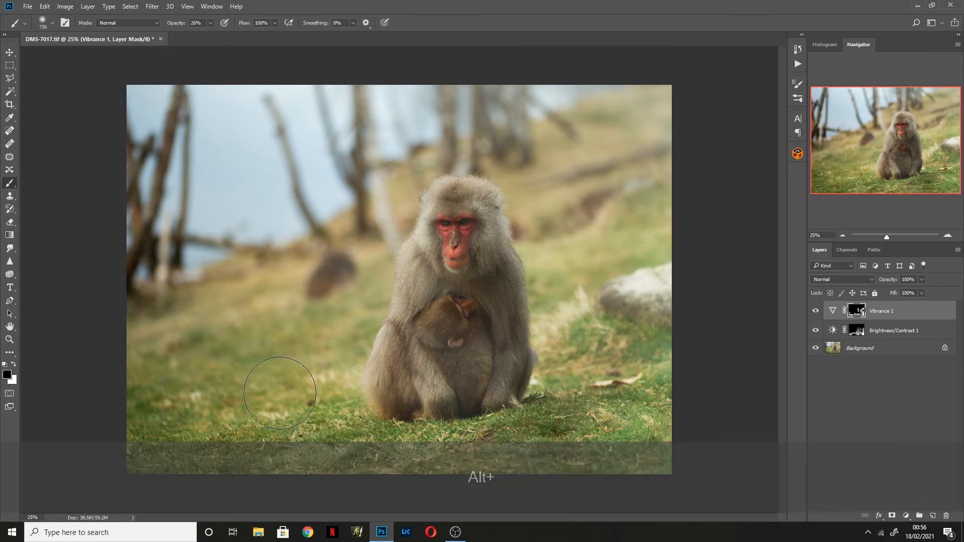
Toggle the Vibrance layer's visibility repeatedly to compare the colours before and after the masked adjustment.
click(816, 312)
click(815, 313)
click(816, 313)
click(816, 312)
click(816, 312)
click(816, 312)
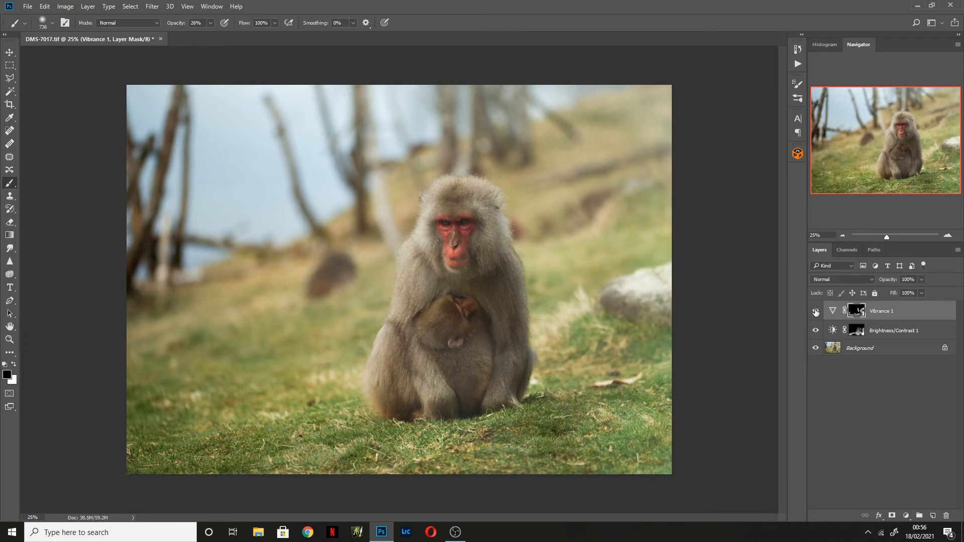
click(815, 312)
click(816, 312)
Set the Vibrance layer's vibrance to +57 and fine-tune the contrast of the Brightness/Contrast 1 layer.
double_click(833, 311)
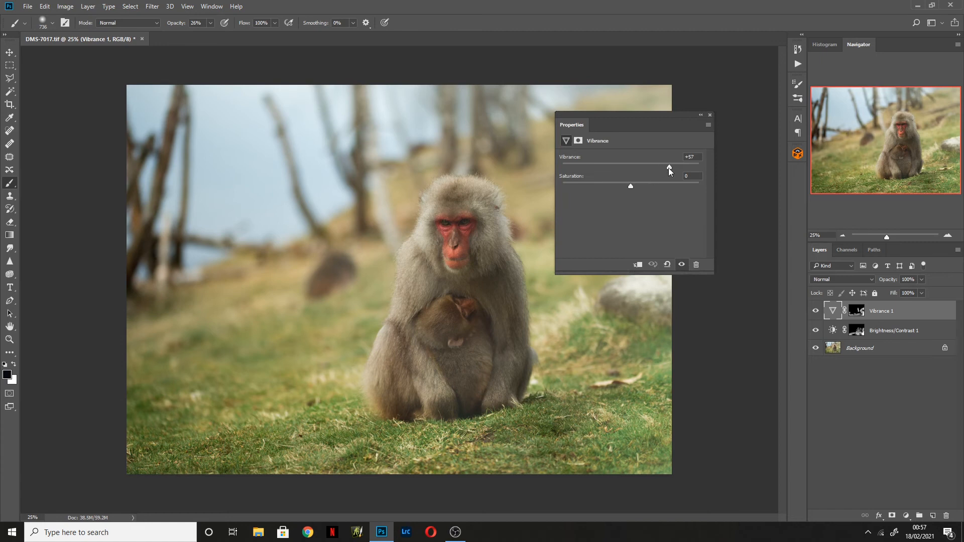
click(710, 115)
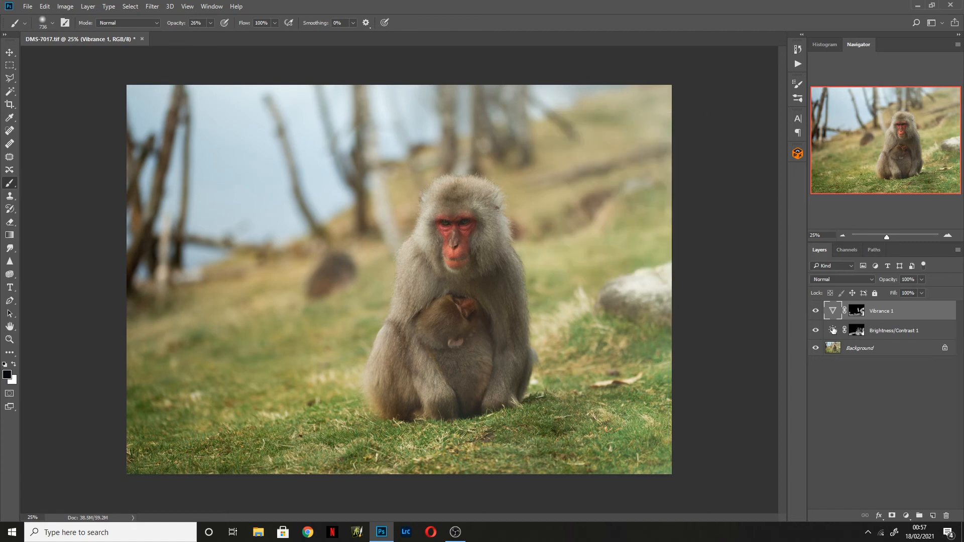
double_click(833, 330)
drag(680, 202, 680, 199)
click(709, 115)
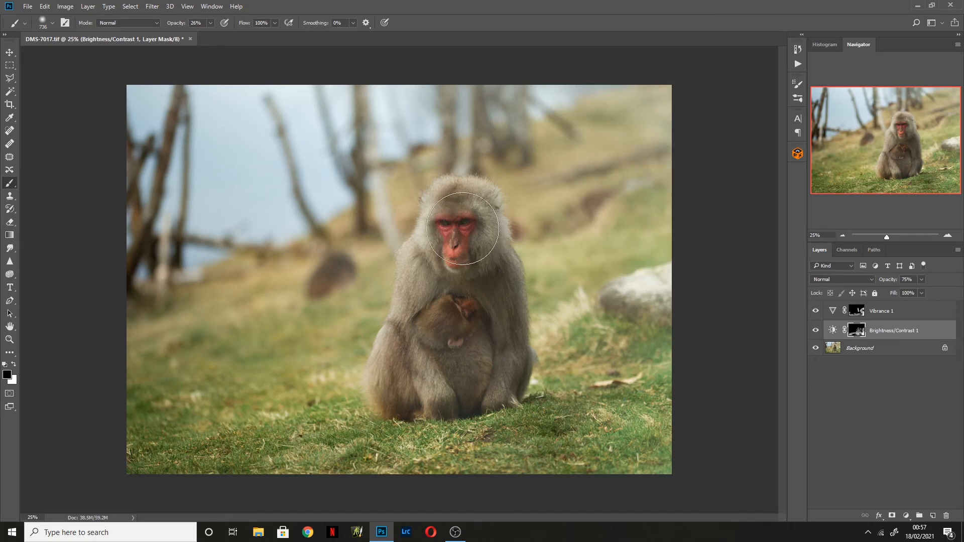
Add a second Brightness/Contrast adjustment layer below the Vibrance layer with brightness set to 12.
click(88, 6)
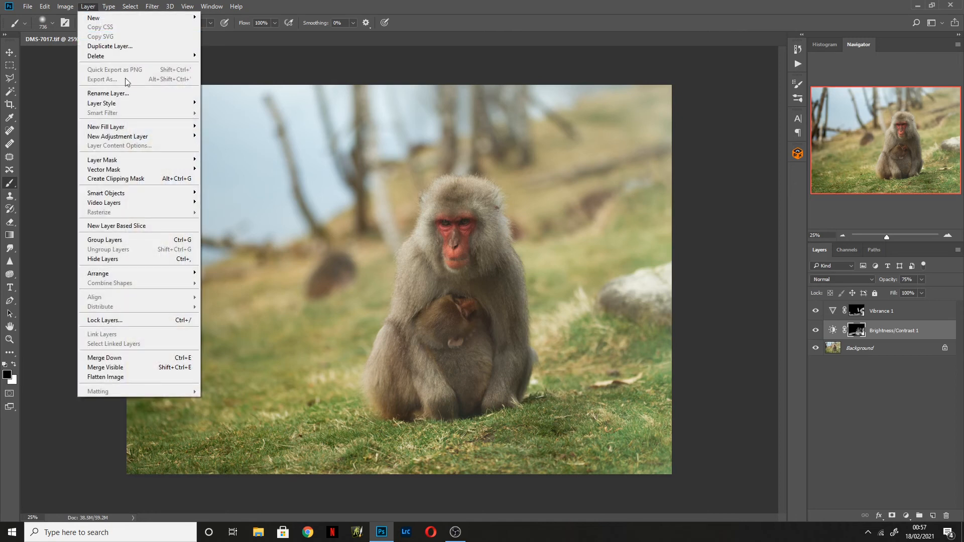
mouse_move(150, 140)
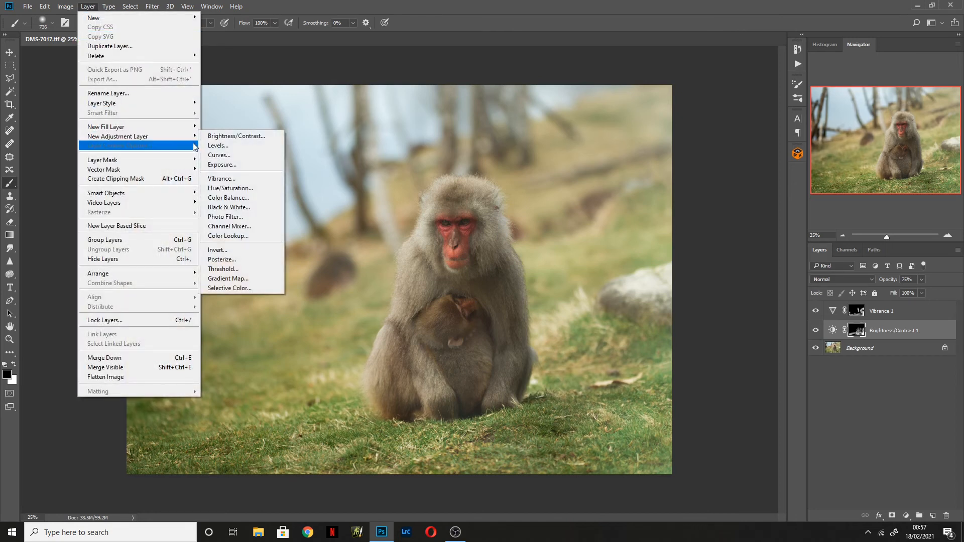
click(237, 137)
click(575, 166)
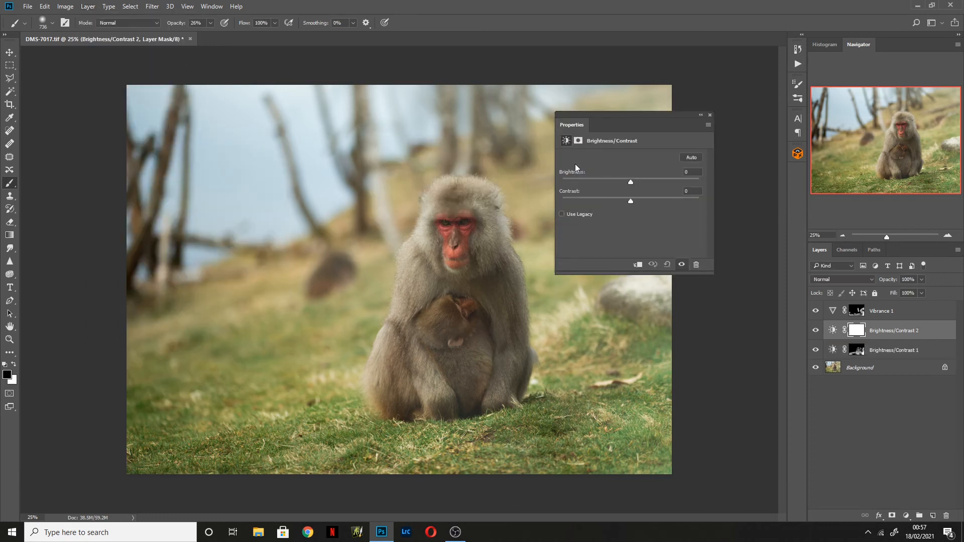
drag(631, 182, 637, 184)
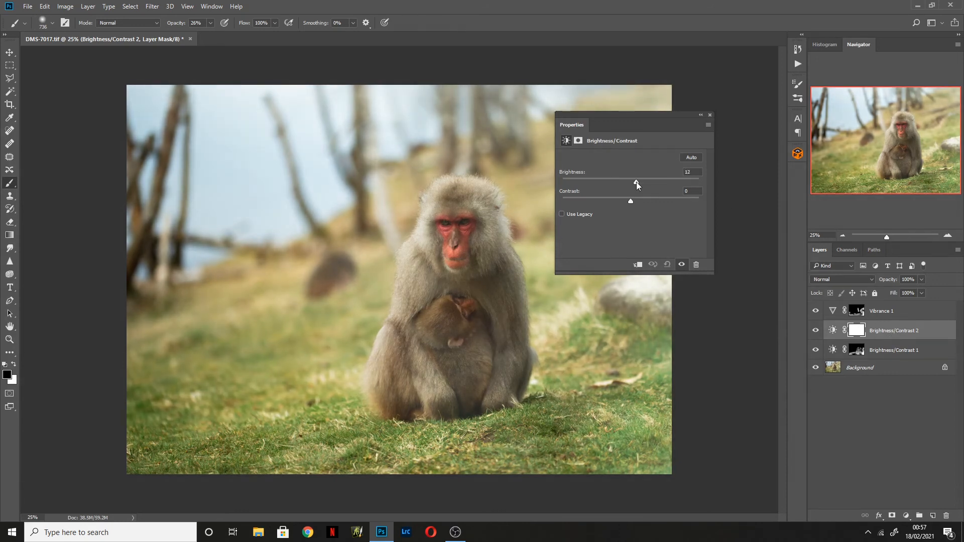
click(710, 115)
Invert the second Brightness/Contrast mask to black and dab white over the adult's face with a 336 px brush at 26% opacity.
key(ctrl+i)
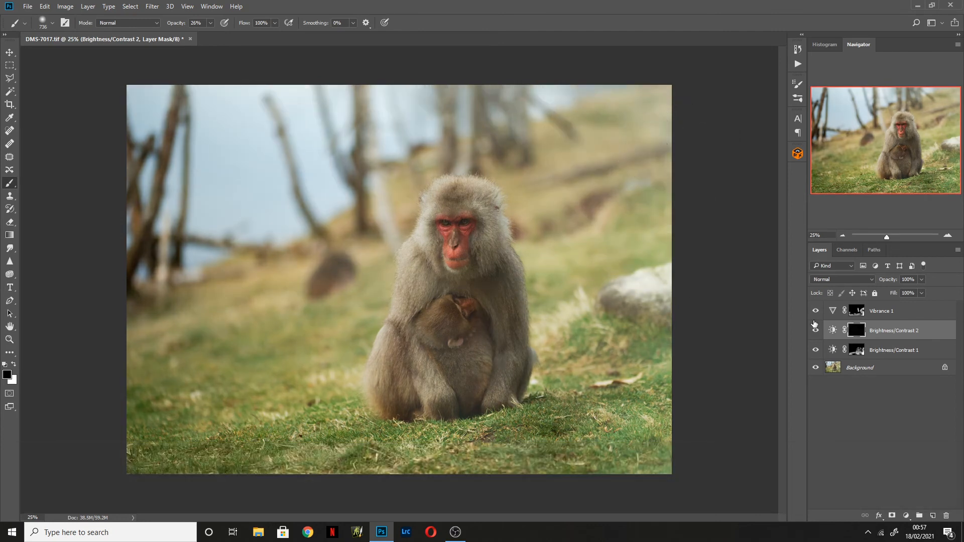
click(14, 364)
drag(468, 252, 442, 250)
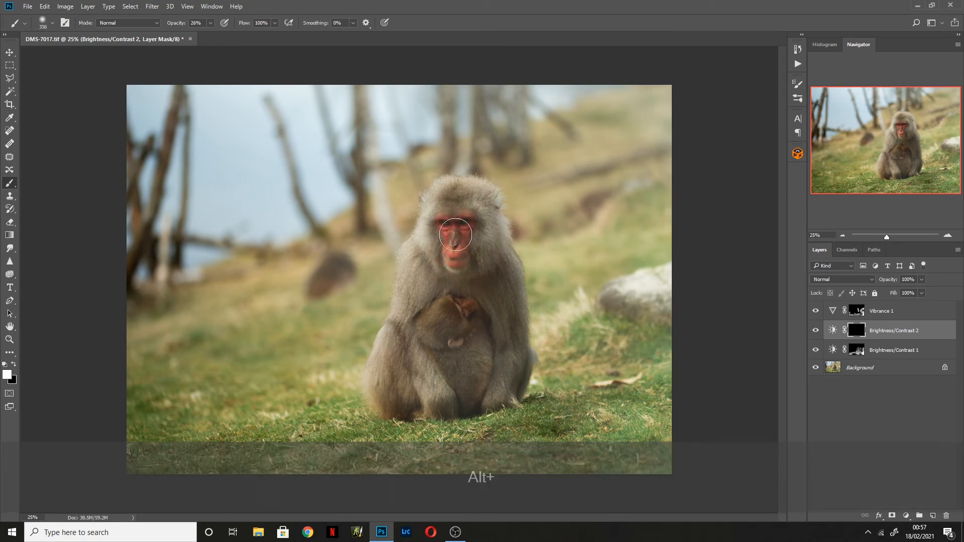
click(466, 228)
Raise the brush opacity to 43%, paint white on the mask over the adult's head and the baby, and resize the brush to 432 px.
click(211, 22)
drag(211, 34, 219, 34)
mouse_move(466, 225)
mouse_down()
mouse_move(449, 226)
mouse_move(459, 251)
mouse_move(451, 261)
mouse_move(445, 227)
mouse_move(457, 200)
mouse_up()
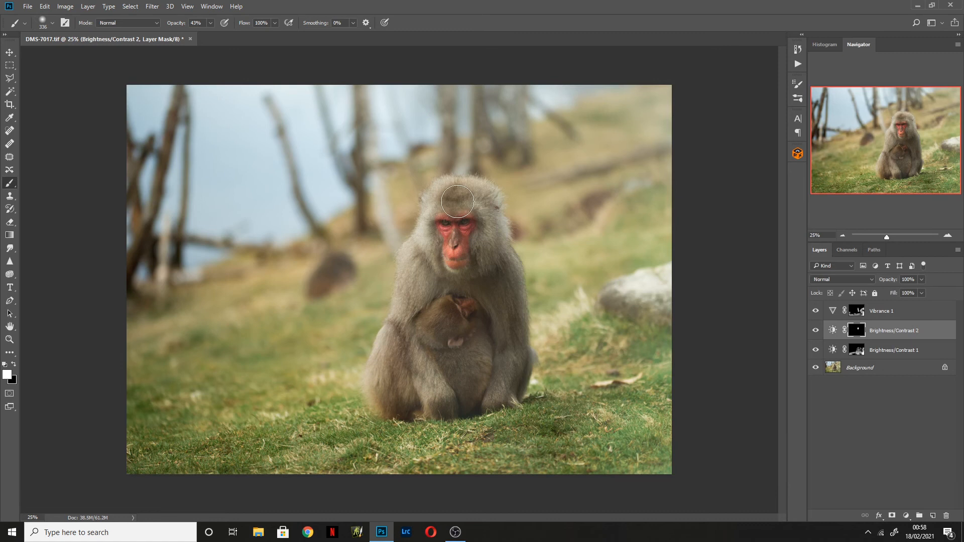
mouse_move(460, 310)
mouse_down()
mouse_move(467, 390)
mouse_move(472, 360)
mouse_move(447, 362)
mouse_move(497, 375)
mouse_move(497, 317)
mouse_move(496, 395)
mouse_move(427, 379)
mouse_move(413, 342)
mouse_move(429, 265)
mouse_move(433, 304)
mouse_up()
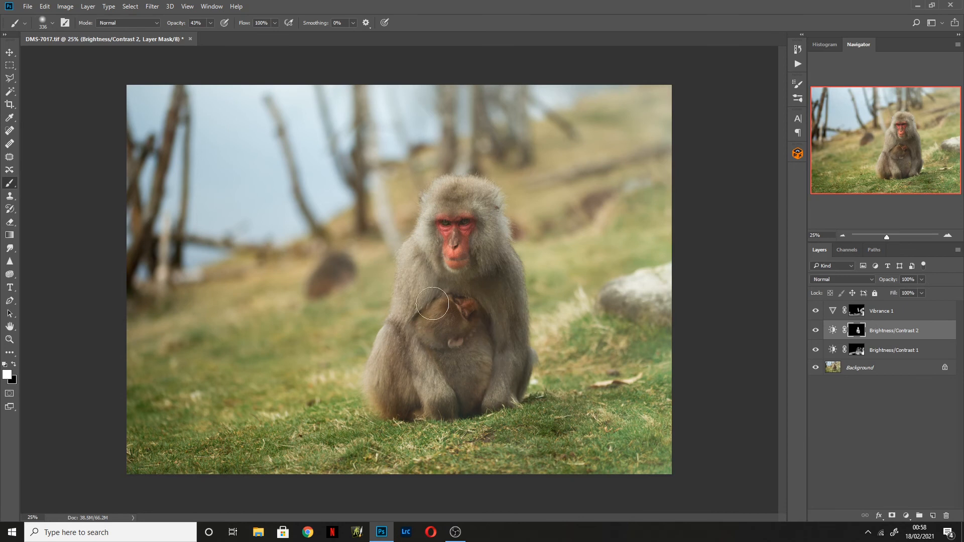
alt+right_click(426, 306)
Toggle the Brightness/Contrast 2 layer's visibility repeatedly to compare the monkeys with and without the brightening.
click(816, 331)
click(816, 331)
click(816, 331)
click(816, 331)
click(816, 331)
click(816, 331)
click(816, 331)
click(815, 331)
click(816, 331)
click(815, 331)
Hide all three adjustment layers to examine the original photo, and show each of them again.
drag(816, 311, 818, 352)
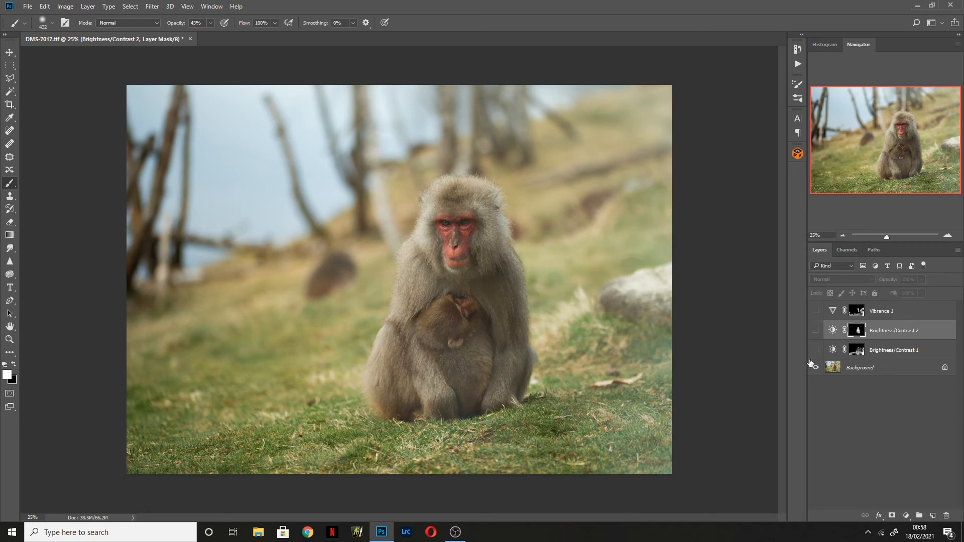
click(816, 351)
click(816, 334)
click(816, 311)
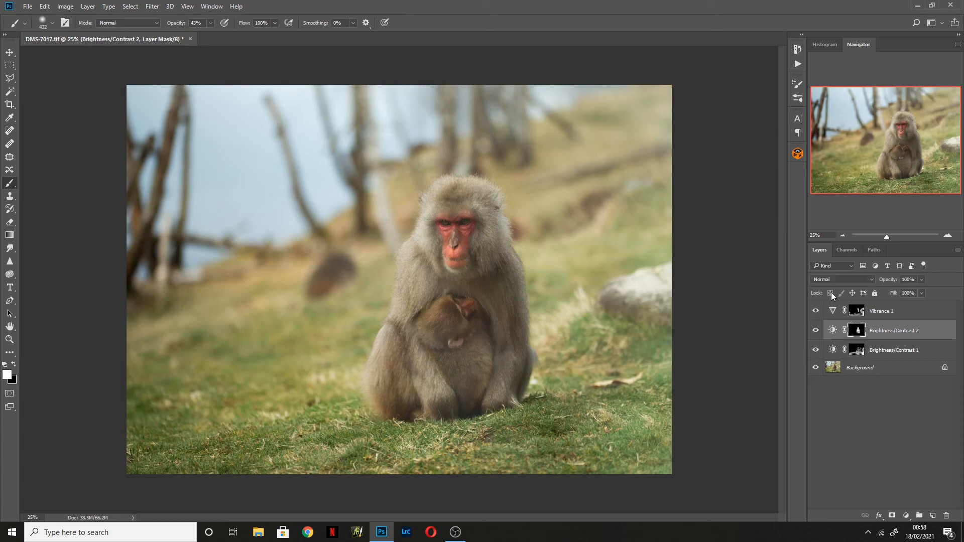
Reopen the Vibrance layer's settings and reduce the vibrance to +55.
double_click(833, 311)
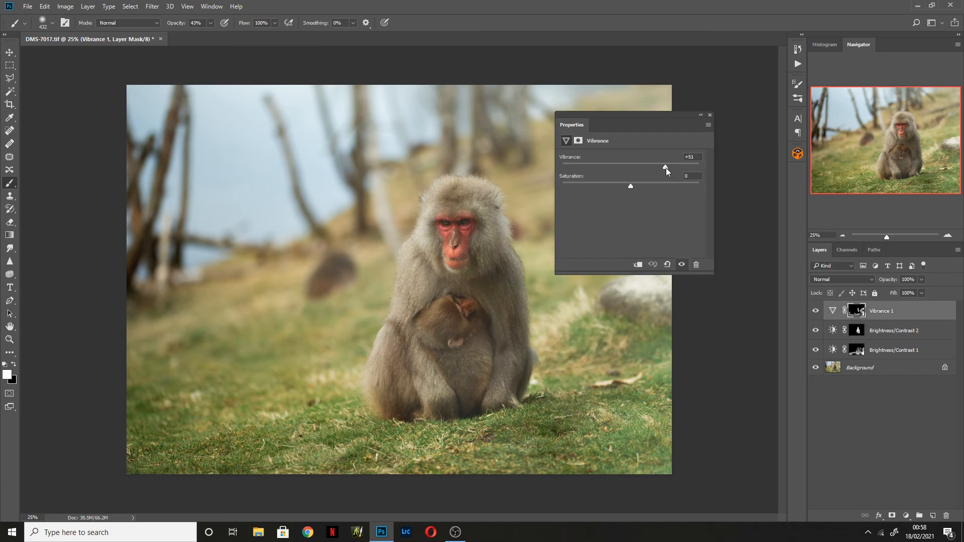
click(711, 115)
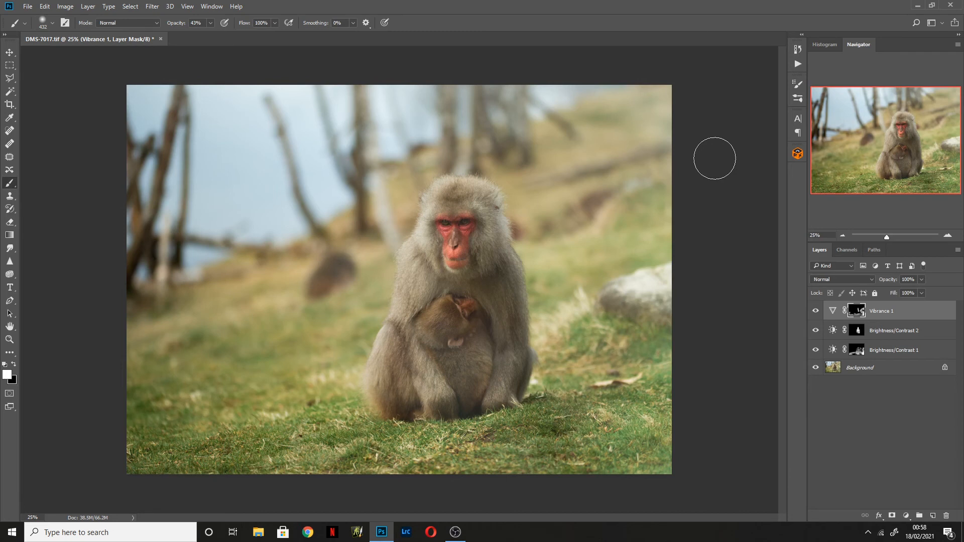
Add a Brightness/Contrast adjustment layer on top with brightness -22 and contrast 28, and invert its mask to black.
click(89, 10)
mouse_move(151, 137)
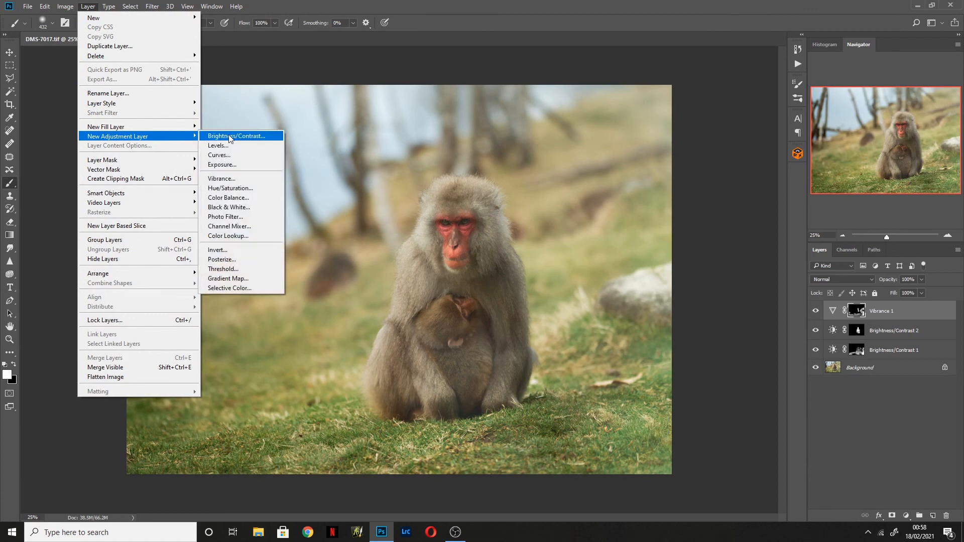
click(261, 137)
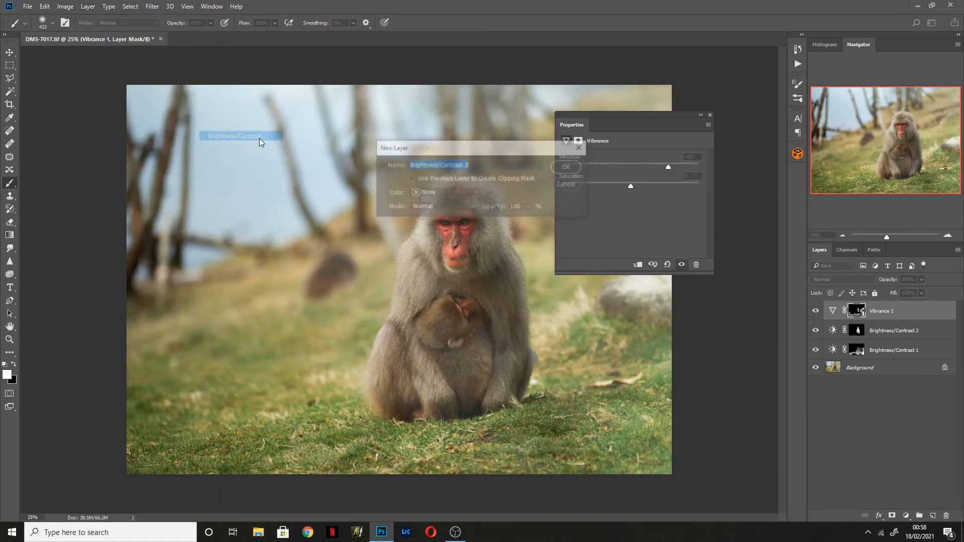
click(572, 167)
drag(628, 182, 625, 183)
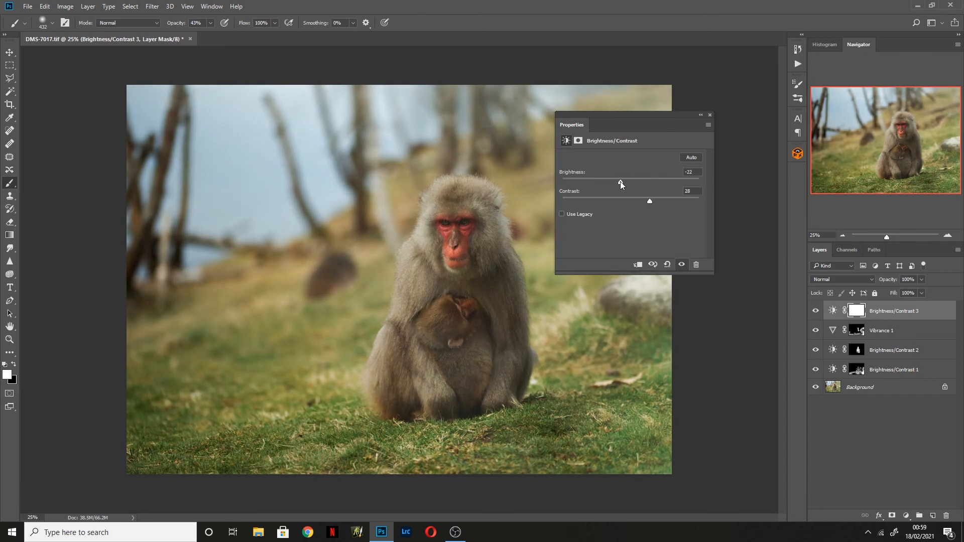
click(710, 115)
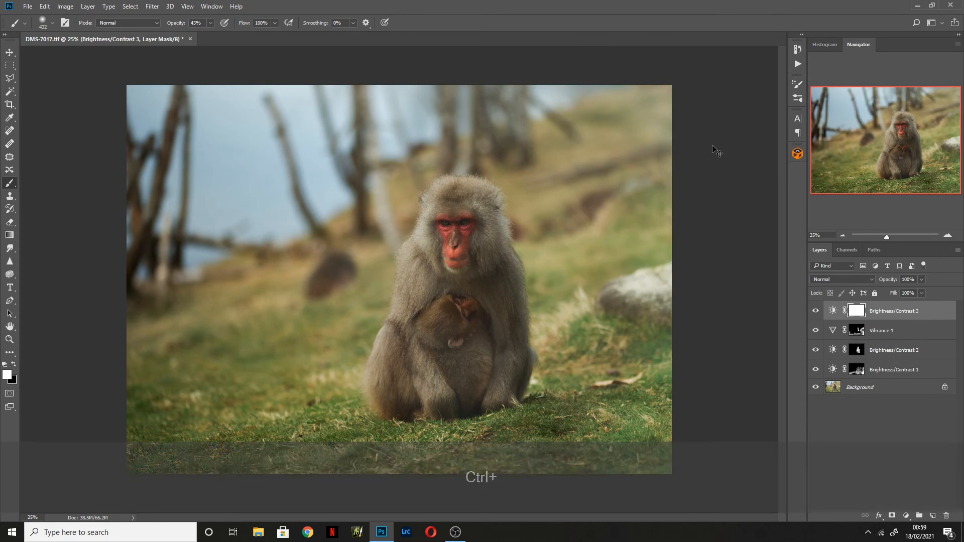
key(ctrl+i)
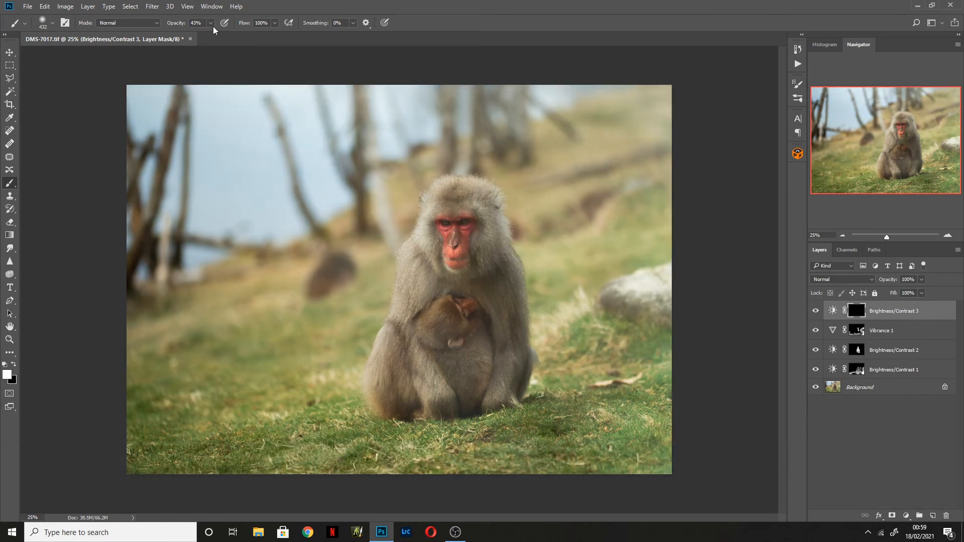
Paint white at 17% brush opacity on the Brightness/Contrast 3 mask across the foreground grass and up the hillside beside the rock.
alt+drag(246, 432, 264, 441)
mouse_move(157, 414)
mouse_down()
mouse_move(276, 409)
mouse_move(166, 423)
mouse_move(214, 452)
mouse_move(300, 464)
mouse_move(390, 451)
mouse_move(395, 433)
mouse_move(411, 441)
mouse_move(626, 441)
mouse_move(658, 453)
mouse_move(677, 404)
mouse_move(596, 360)
mouse_move(612, 327)
mouse_move(673, 371)
mouse_up()
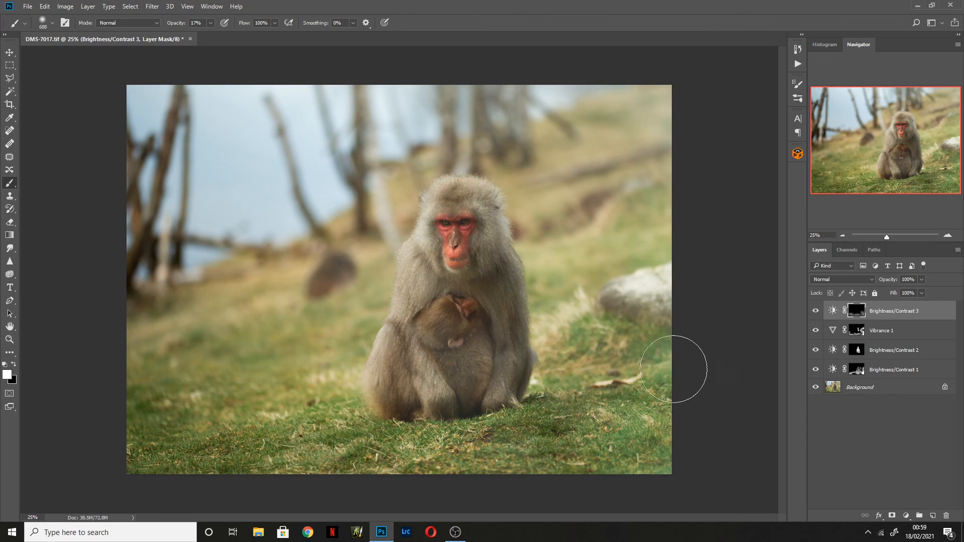
alt+drag(645, 324, 617, 311)
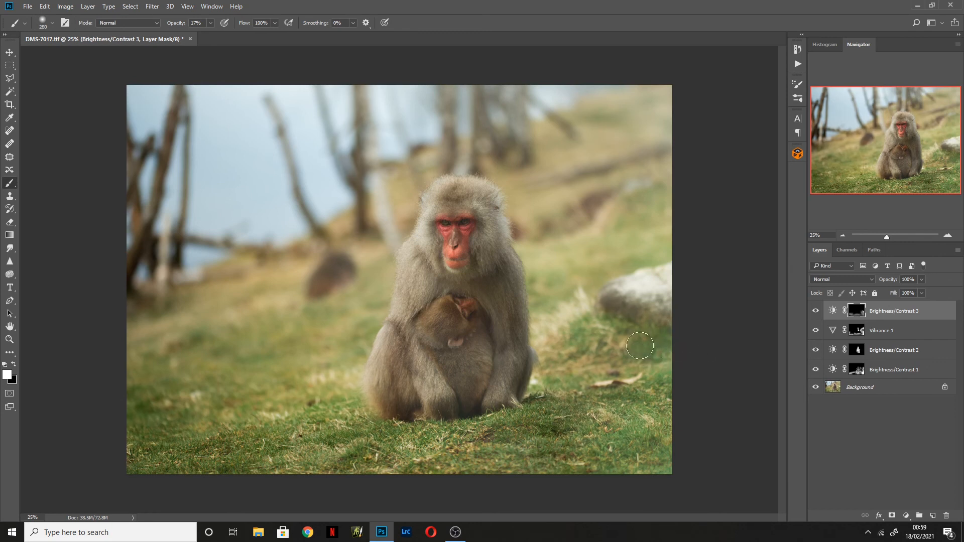
alt+drag(665, 377, 698, 377)
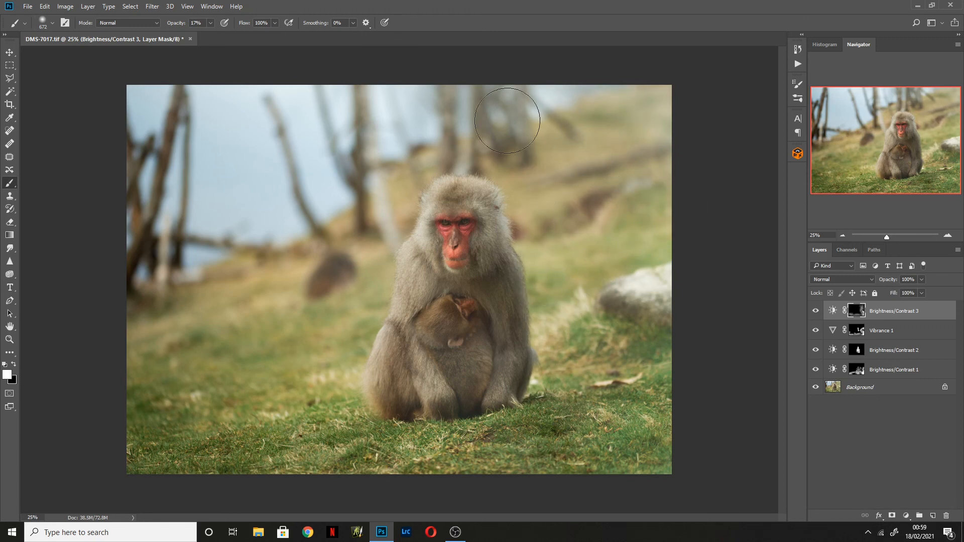
Raise the brush opacity to 35% and paint the darkening into the background trees, the hillside around the monkeys and parts of their fur.
drag(210, 23, 218, 31)
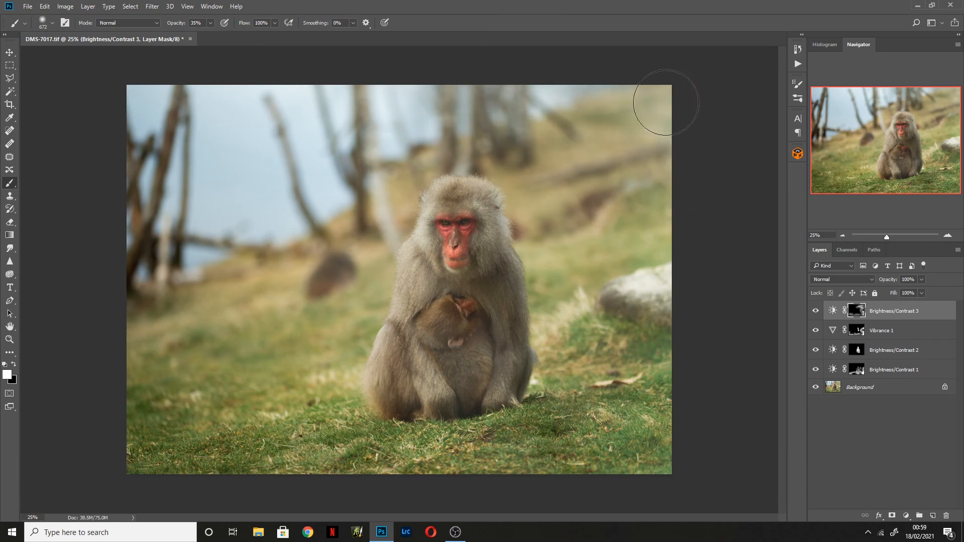
mouse_move(388, 205)
mouse_down()
mouse_move(362, 226)
mouse_move(371, 242)
mouse_move(311, 364)
mouse_move(291, 329)
mouse_move(249, 301)
mouse_move(222, 301)
mouse_move(141, 335)
mouse_move(172, 353)
mouse_move(170, 388)
mouse_move(295, 334)
mouse_move(339, 369)
mouse_move(310, 375)
mouse_up()
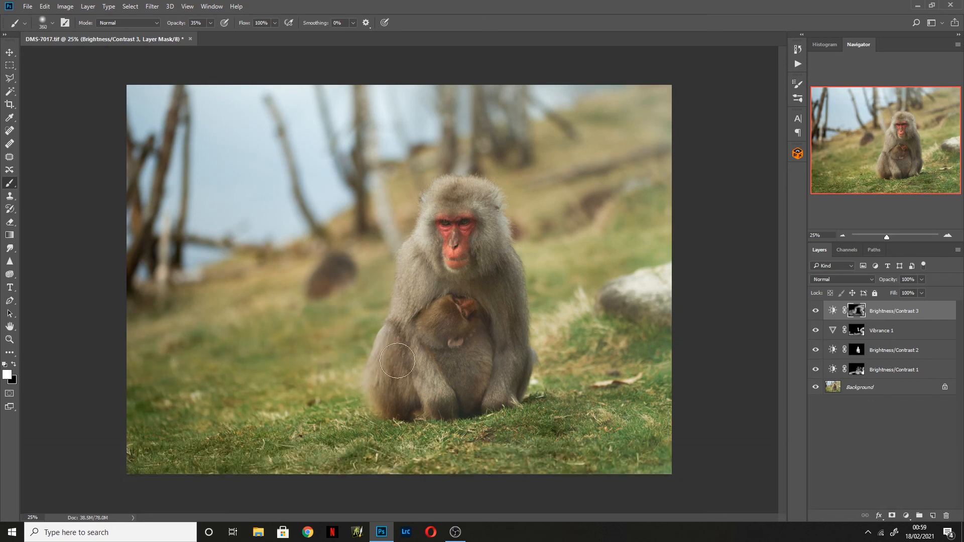
alt+drag(464, 321, 485, 326)
mouse_move(449, 393)
mouse_down()
mouse_move(413, 399)
mouse_move(401, 335)
mouse_move(416, 327)
mouse_up()
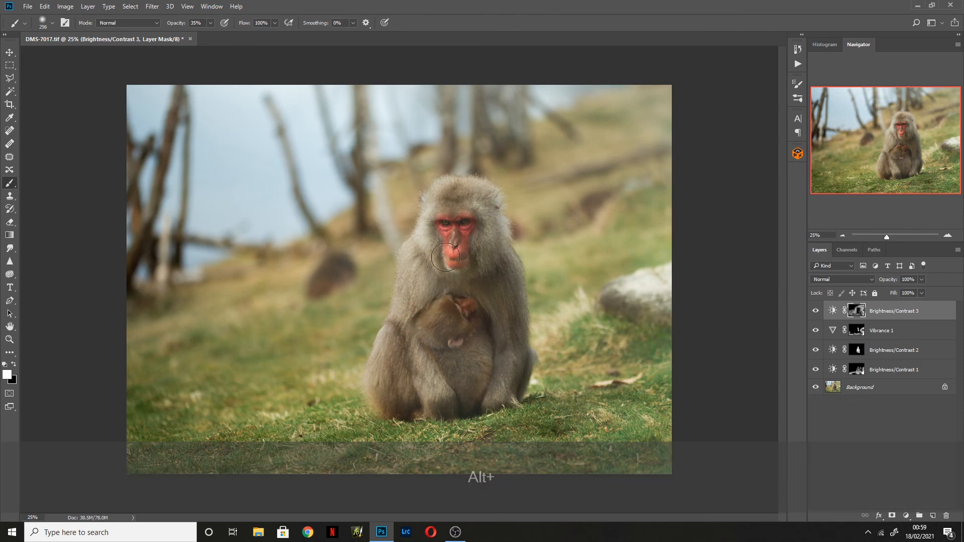
Toggle the Brightness/Contrast 3 layer's visibility to compare the photo with and without the painted darkening.
click(814, 310)
click(815, 311)
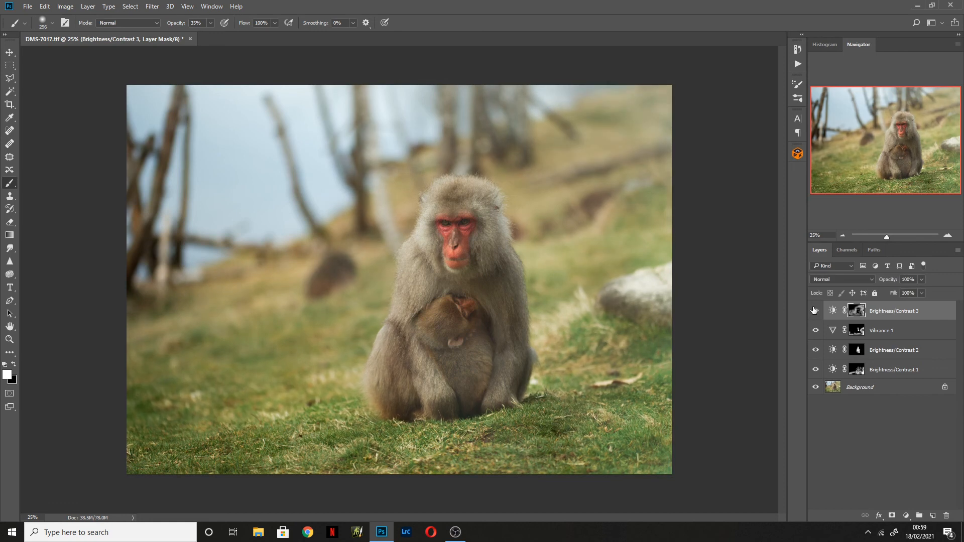
click(814, 311)
click(815, 311)
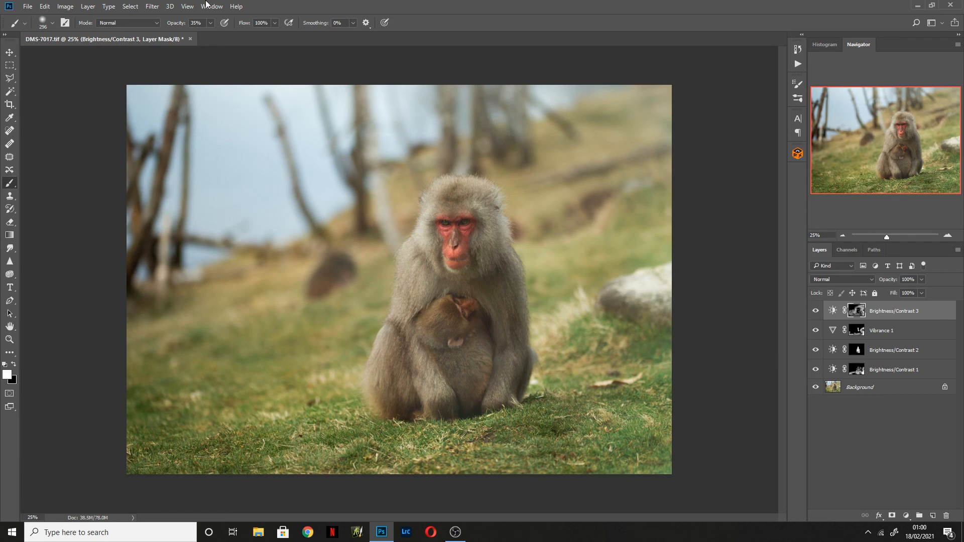
Add a Black & White adjustment layer above Brightness/Contrast 3 with the default name and blending options.
click(88, 6)
mouse_move(159, 140)
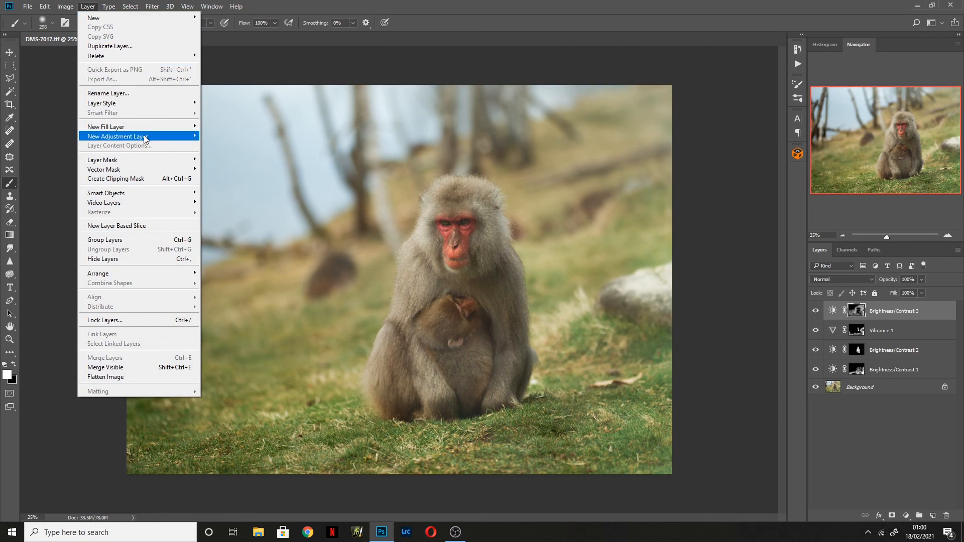
mouse_move(143, 136)
click(249, 207)
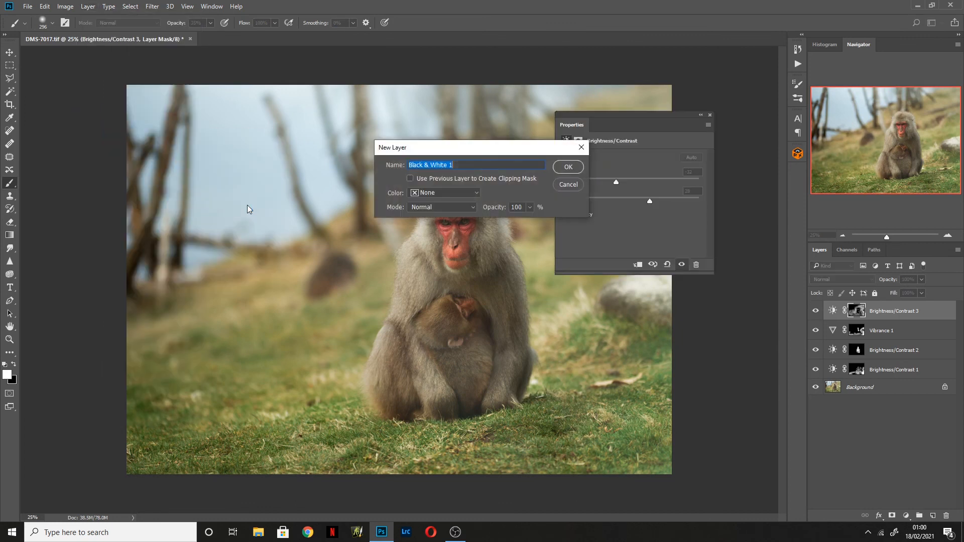
click(563, 167)
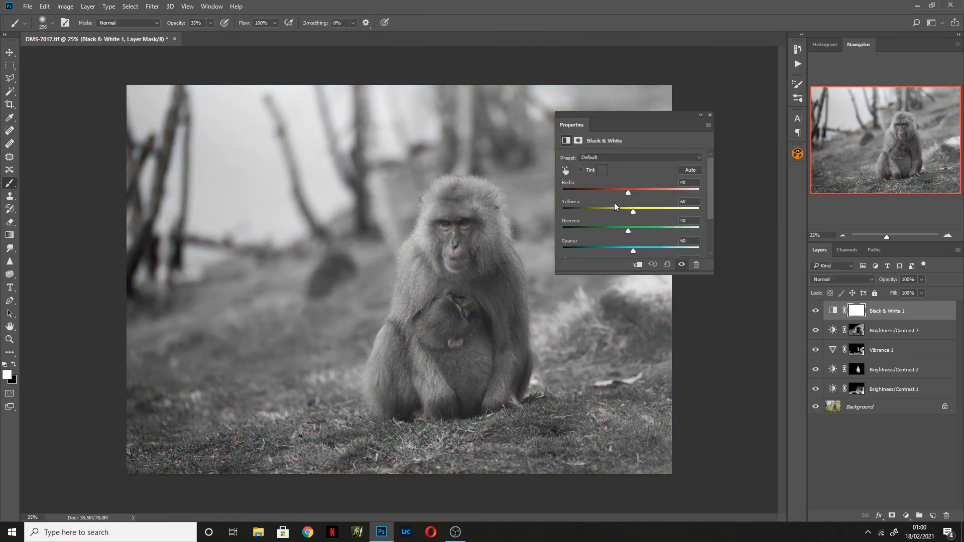
Adjust the black-and-white mix to yellows 45, greens -7, cyans 38, blues 1 and magentas 105, and raise the reds slightly above default.
drag(716, 276, 755, 387)
click(644, 158)
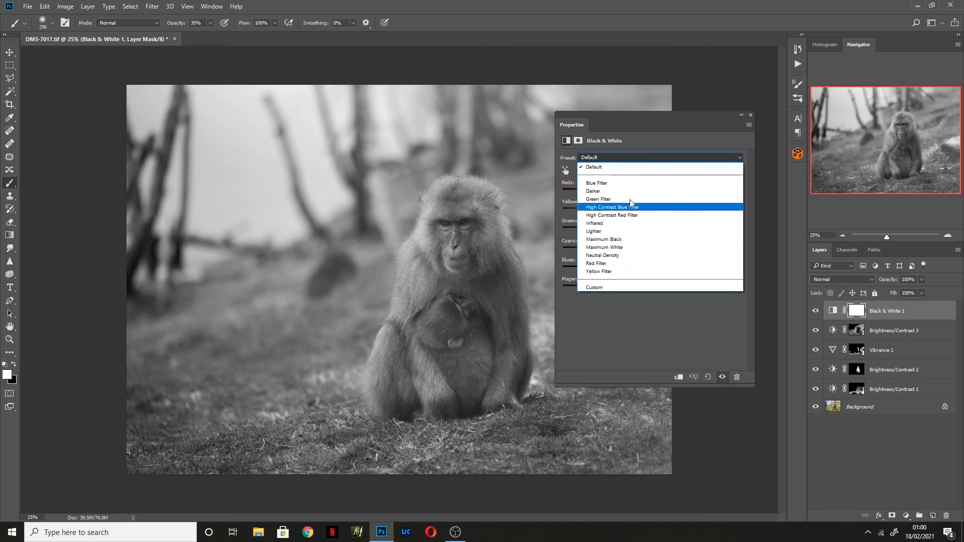
click(618, 156)
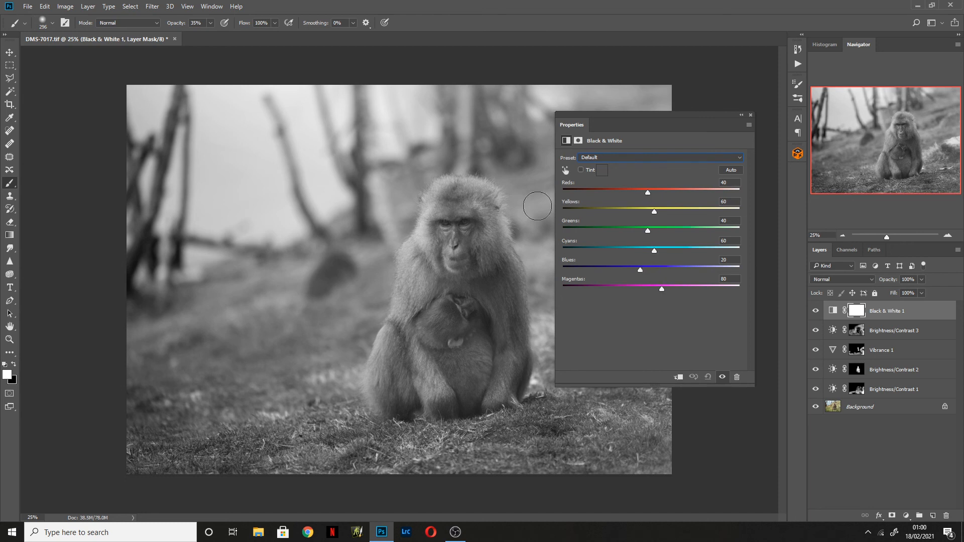
drag(650, 193, 654, 213)
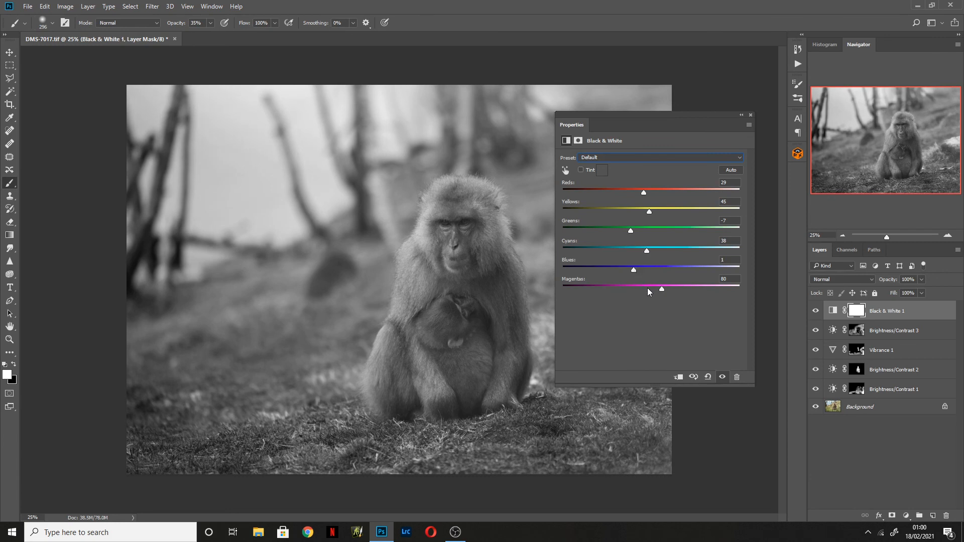
drag(664, 288, 670, 289)
drag(644, 193, 647, 194)
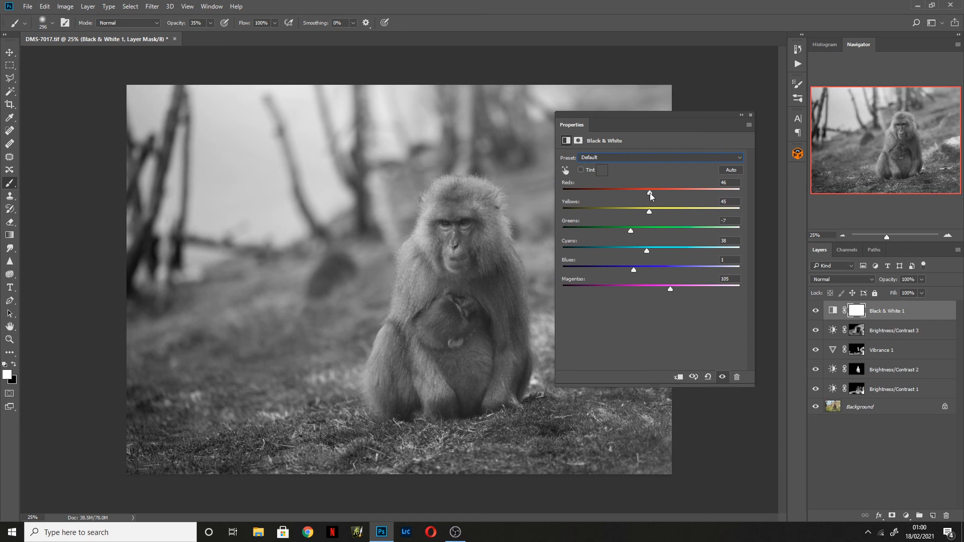
mouse_move(651, 194)
mouse_down()
mouse_move(659, 195)
mouse_move(650, 195)
mouse_up()
click(751, 114)
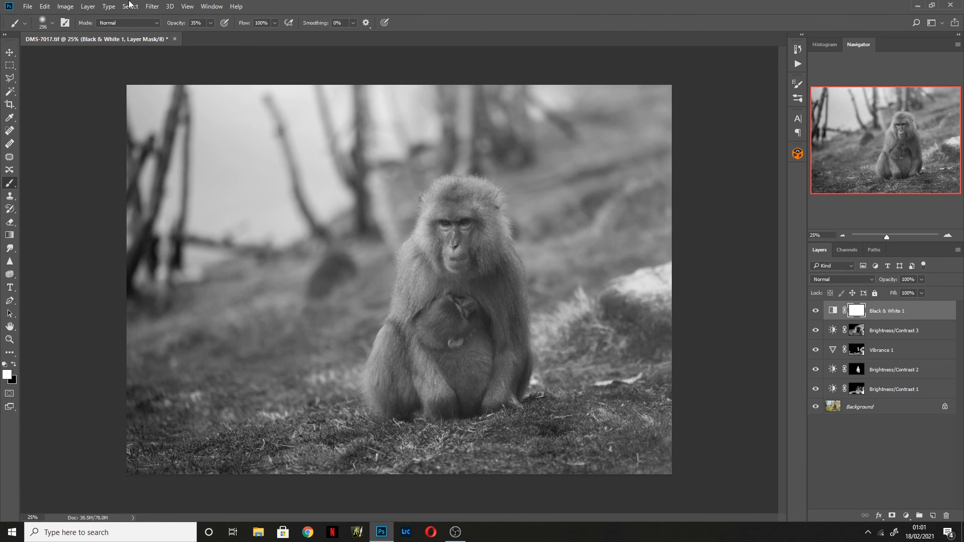
Add a Brightness/Contrast adjustment layer above the Black & White layer with brightness 3 and contrast 19, and invert its mask to black.
click(94, 7)
mouse_move(162, 133)
click(236, 136)
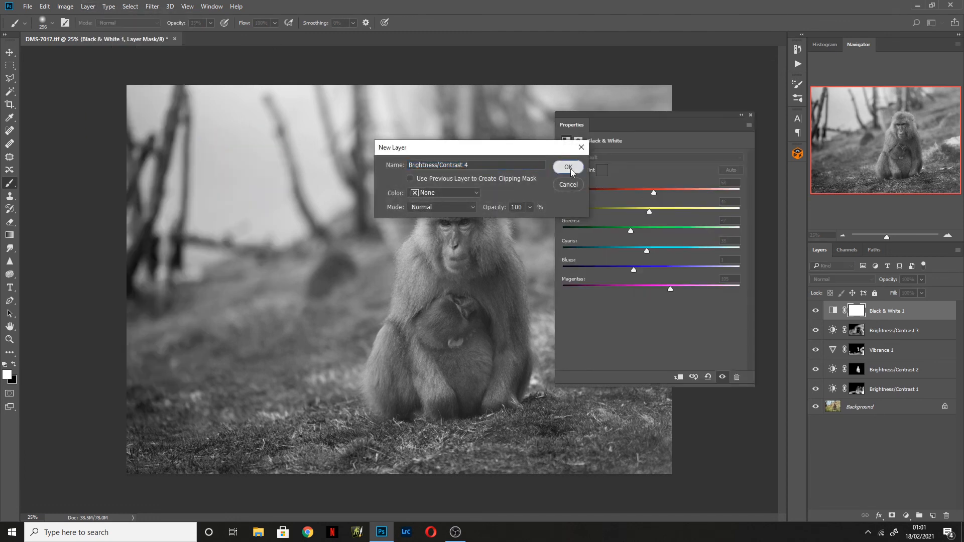
click(570, 168)
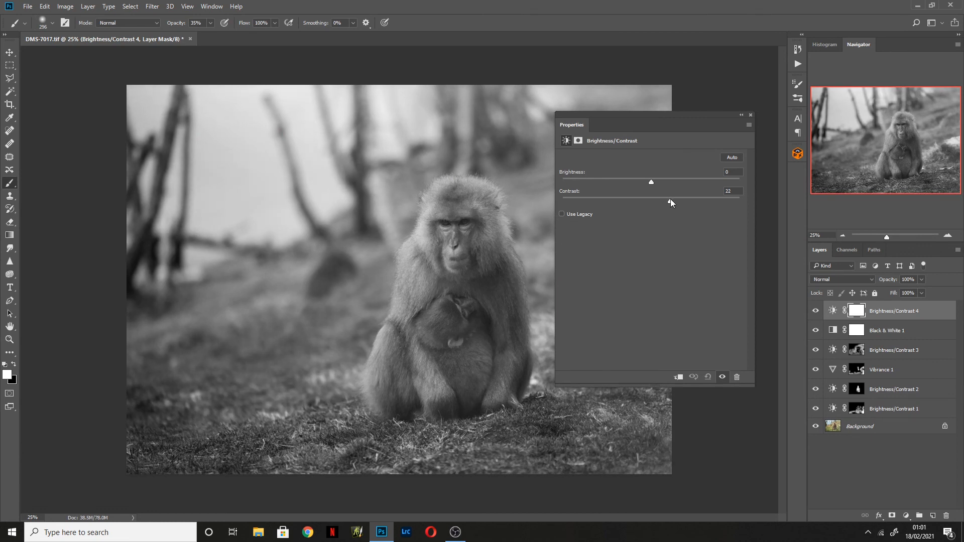
drag(677, 202, 655, 182)
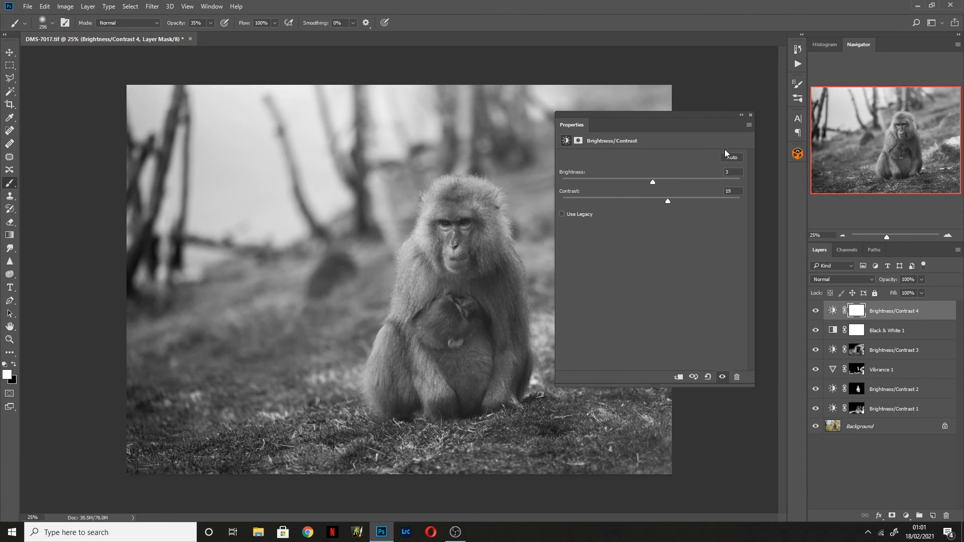
click(750, 116)
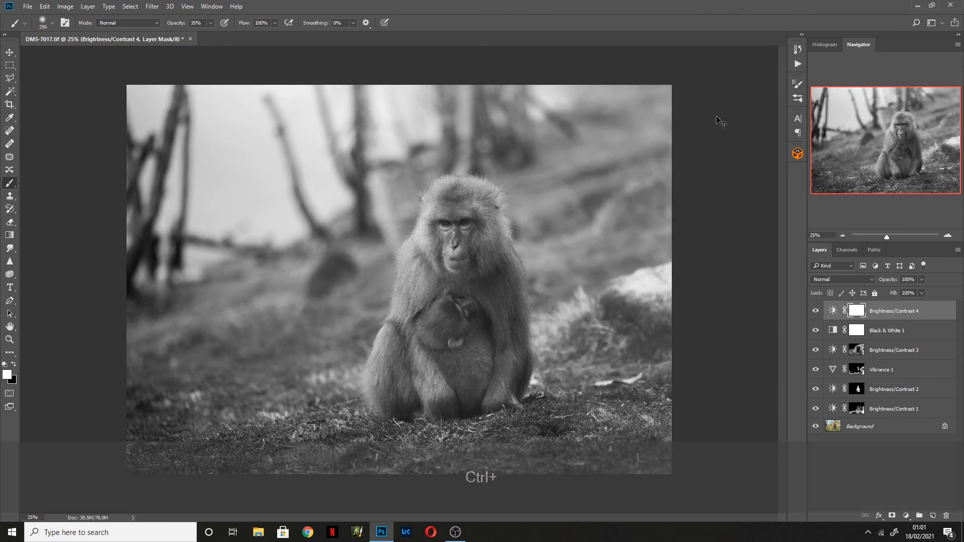
key(ctrl+i)
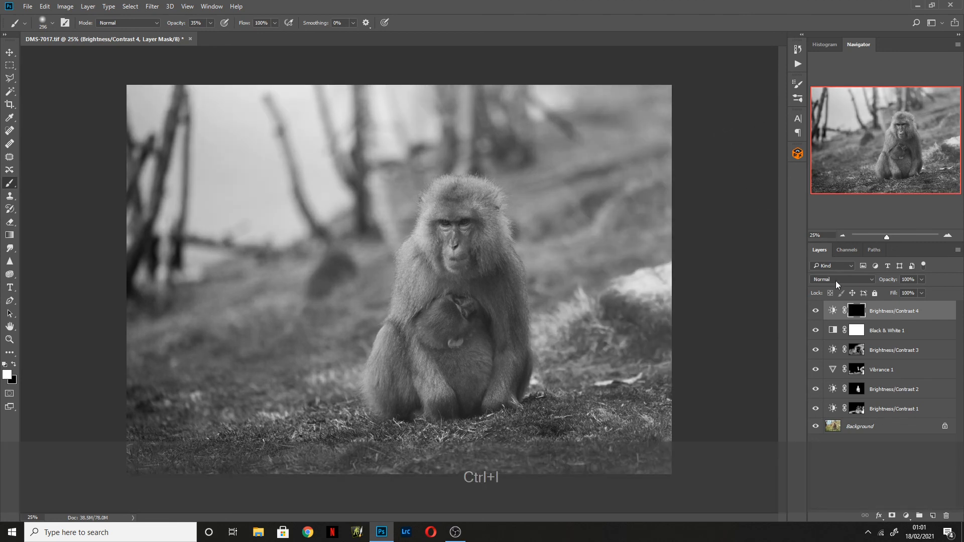
Paint white at 71% brush opacity on the Brightness/Contrast 4 mask over the monkeys and the surrounding hillside.
drag(366, 348, 409, 348)
click(408, 348)
click(210, 23)
drag(211, 34, 227, 37)
mouse_move(476, 314)
mouse_down()
mouse_move(489, 366)
mouse_move(459, 325)
mouse_up()
click(461, 232)
mouse_move(295, 379)
mouse_down()
mouse_move(352, 378)
mouse_move(345, 358)
mouse_move(190, 318)
mouse_move(464, 420)
mouse_move(616, 420)
mouse_move(635, 312)
mouse_move(592, 231)
mouse_move(648, 336)
mouse_move(548, 240)
mouse_move(567, 240)
mouse_up()
drag(567, 240, 490, 209)
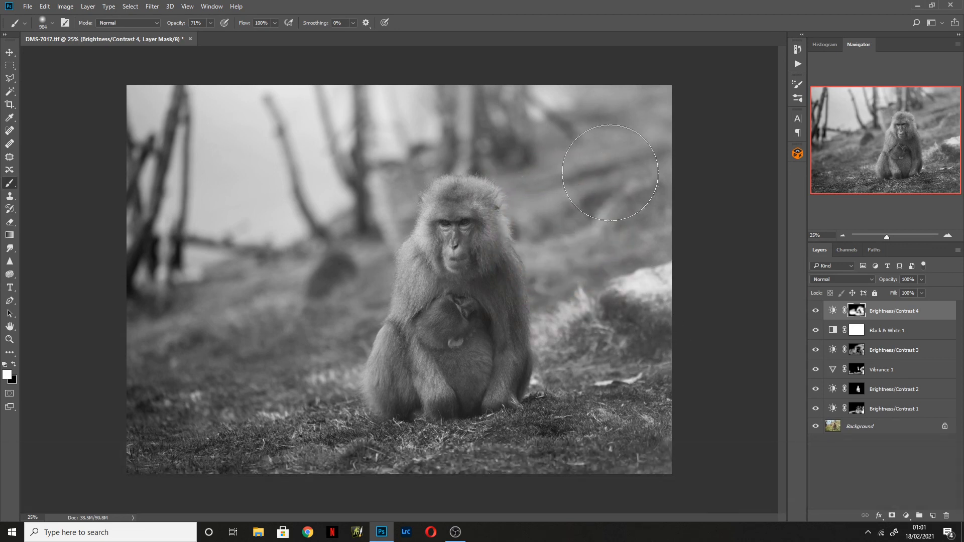
Toggle the Brightness/Contrast 4 layer's visibility repeatedly to compare the monochrome photo with and without the painted contrast.
click(816, 312)
click(816, 313)
click(816, 312)
click(815, 312)
click(816, 313)
click(816, 312)
Hide all six adjustment layers to examine the original photo, and show them again one by one from the lowest upward.
right_click(871, 431)
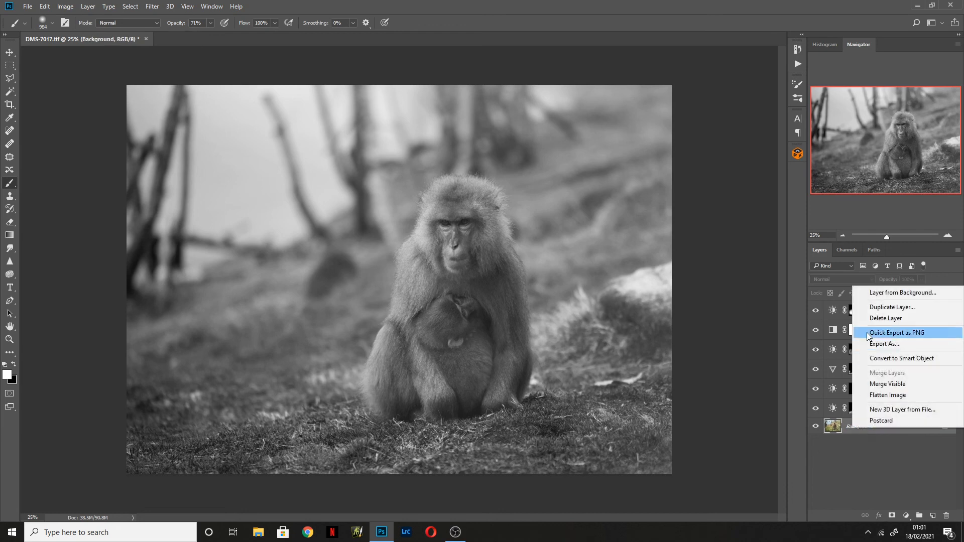
click(841, 462)
click(815, 311)
drag(818, 333, 815, 408)
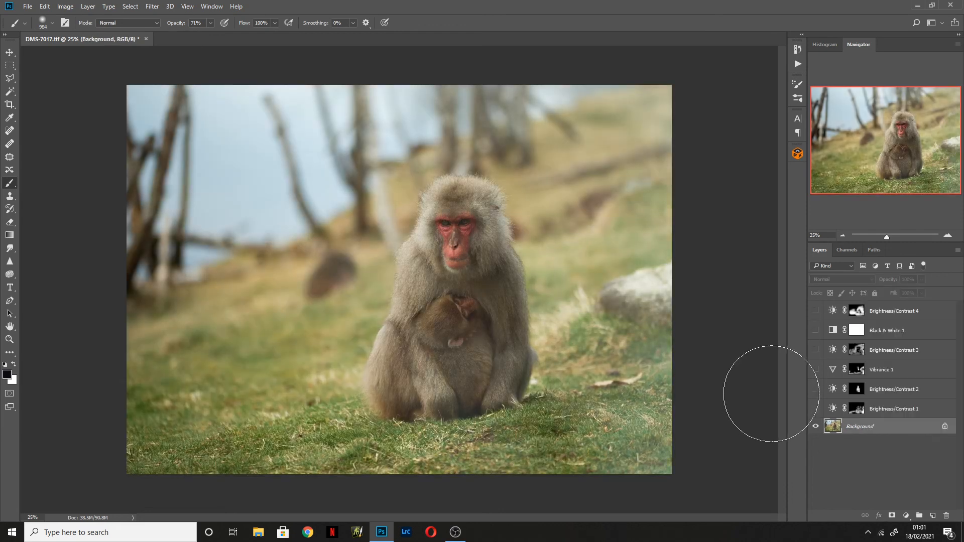
click(815, 409)
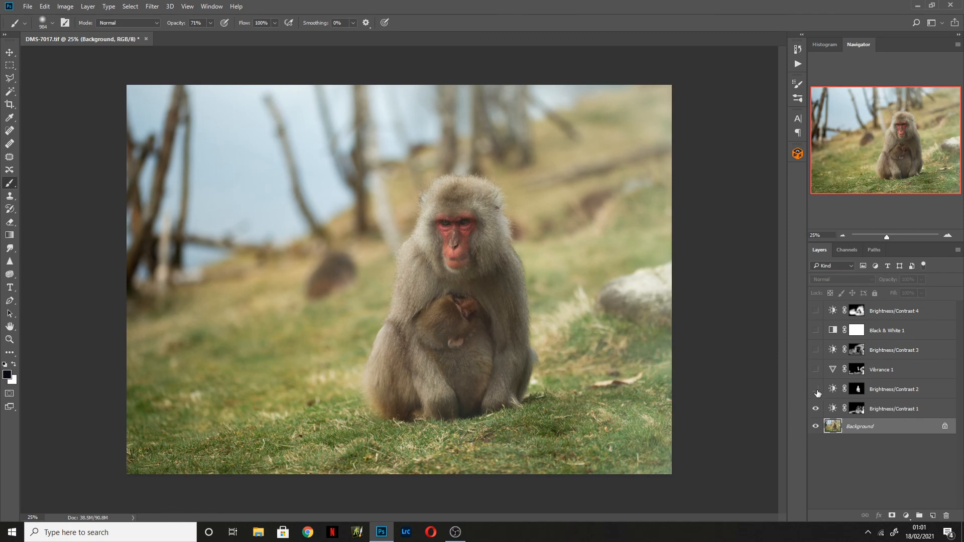
click(817, 390)
click(816, 370)
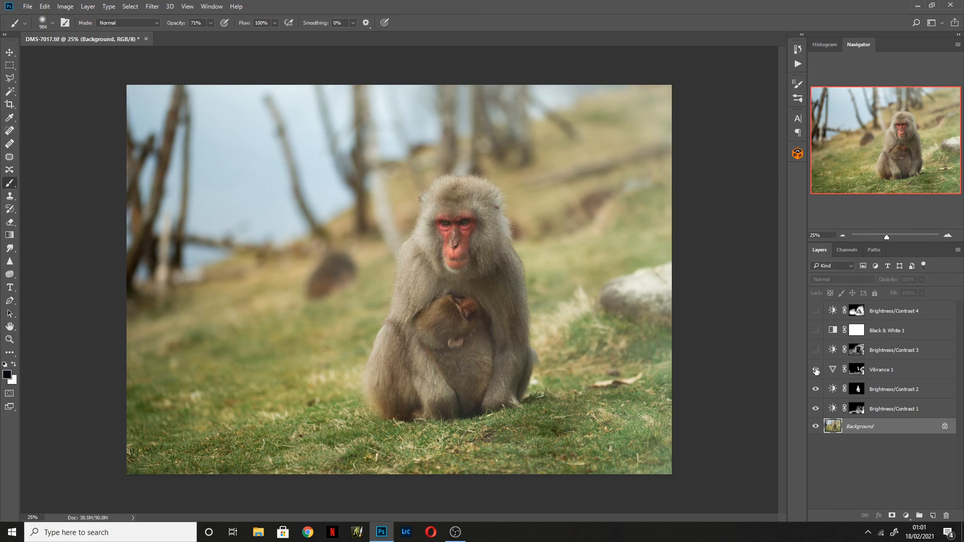
click(816, 350)
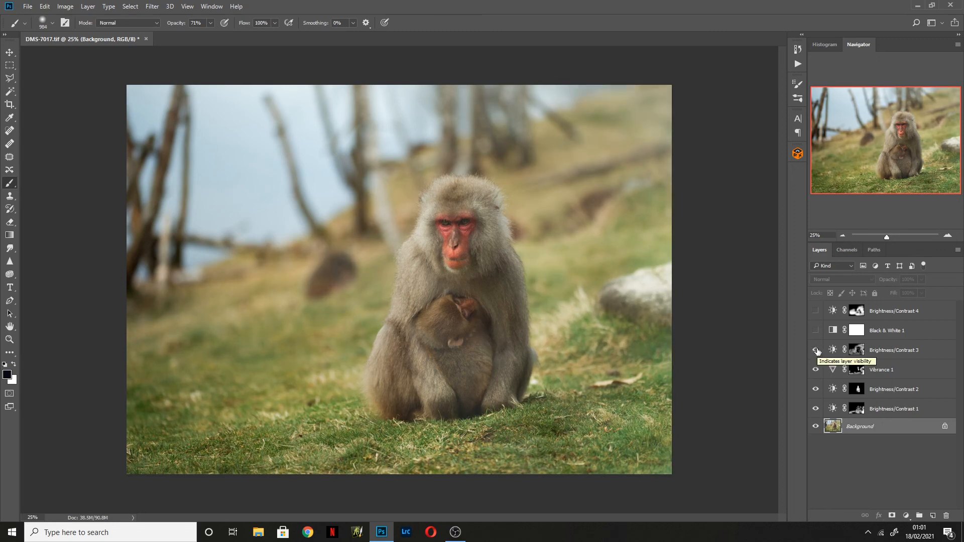
click(816, 331)
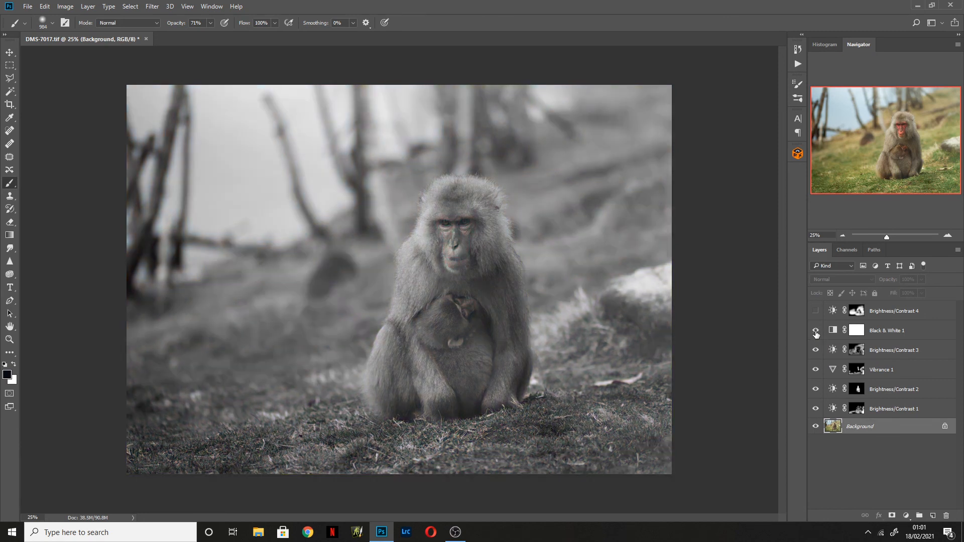
click(816, 311)
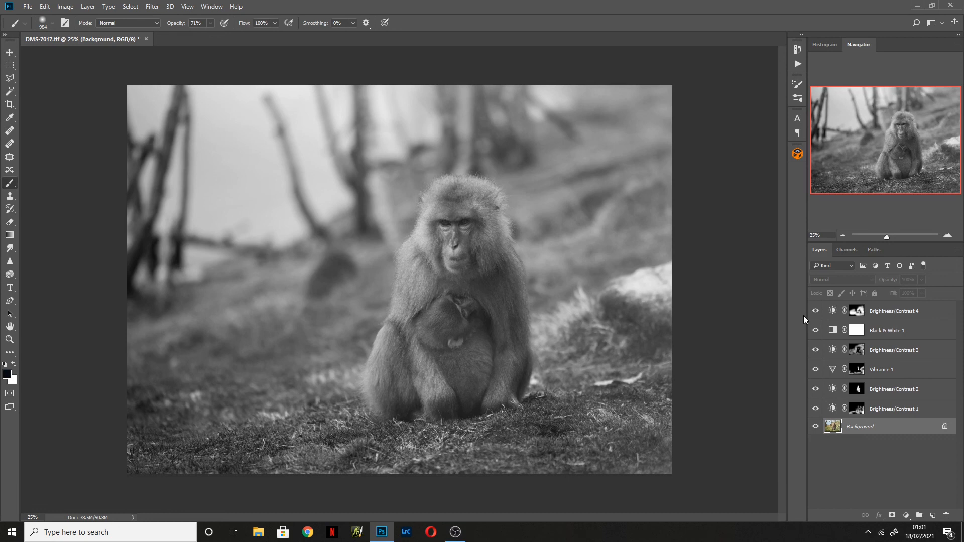